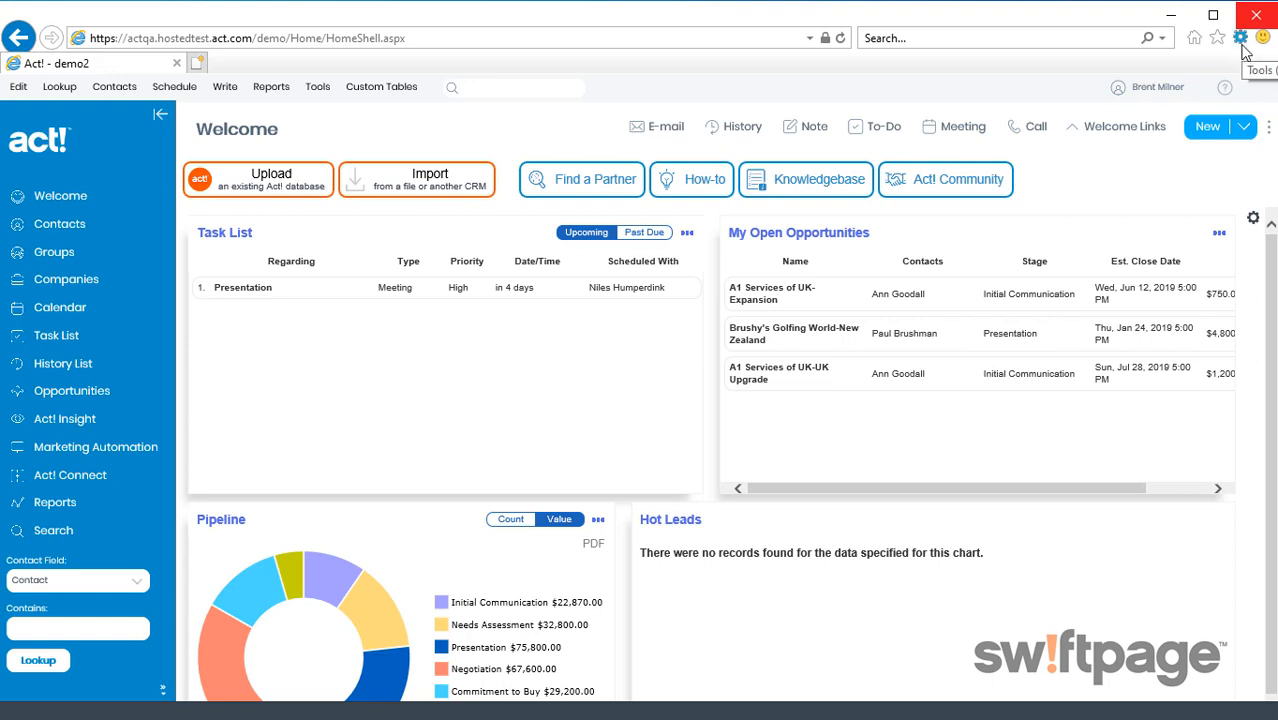
- Check the browser's pop-up blocker exceptions in the privacy section of the Internet options
{"action": "left_click", "coordinate": [1241, 44]}
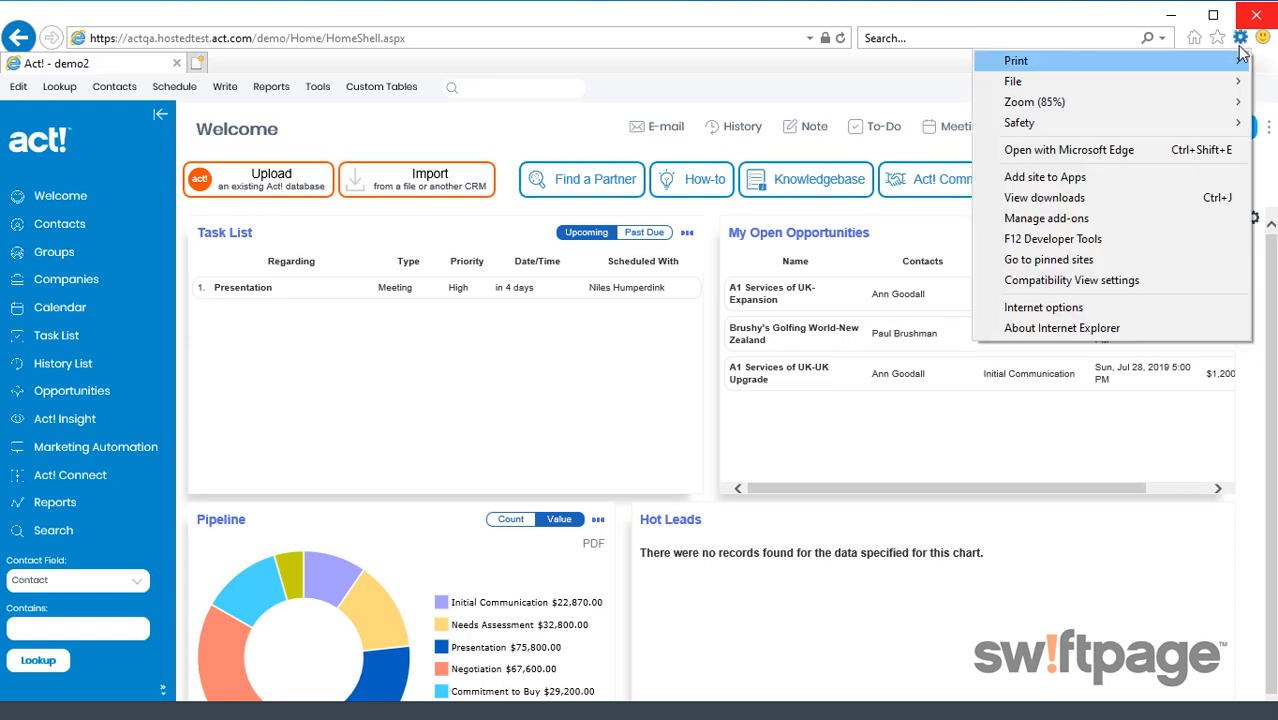
{"action": "left_click", "coordinate": [1145, 305]}
{"action": "left_click_drag", "start_coordinate": [145, 30], "coordinate": [295, 97]}
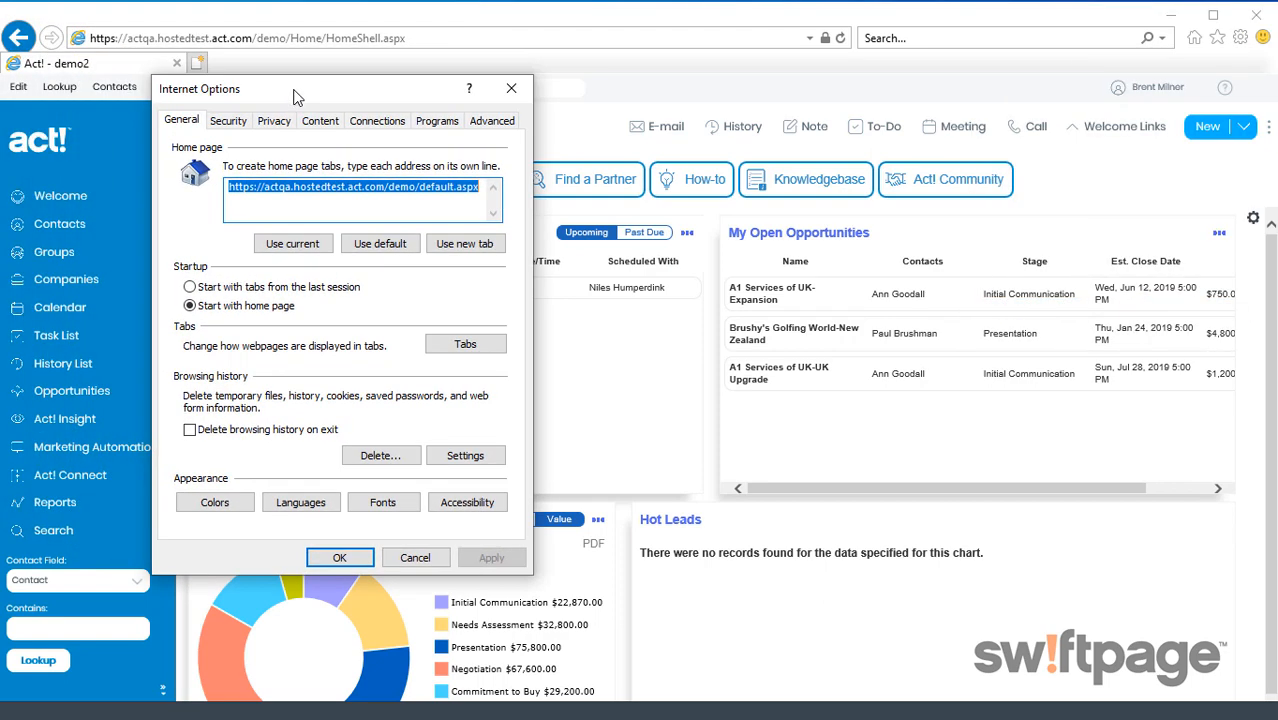
{"action": "left_click", "coordinate": [278, 126]}
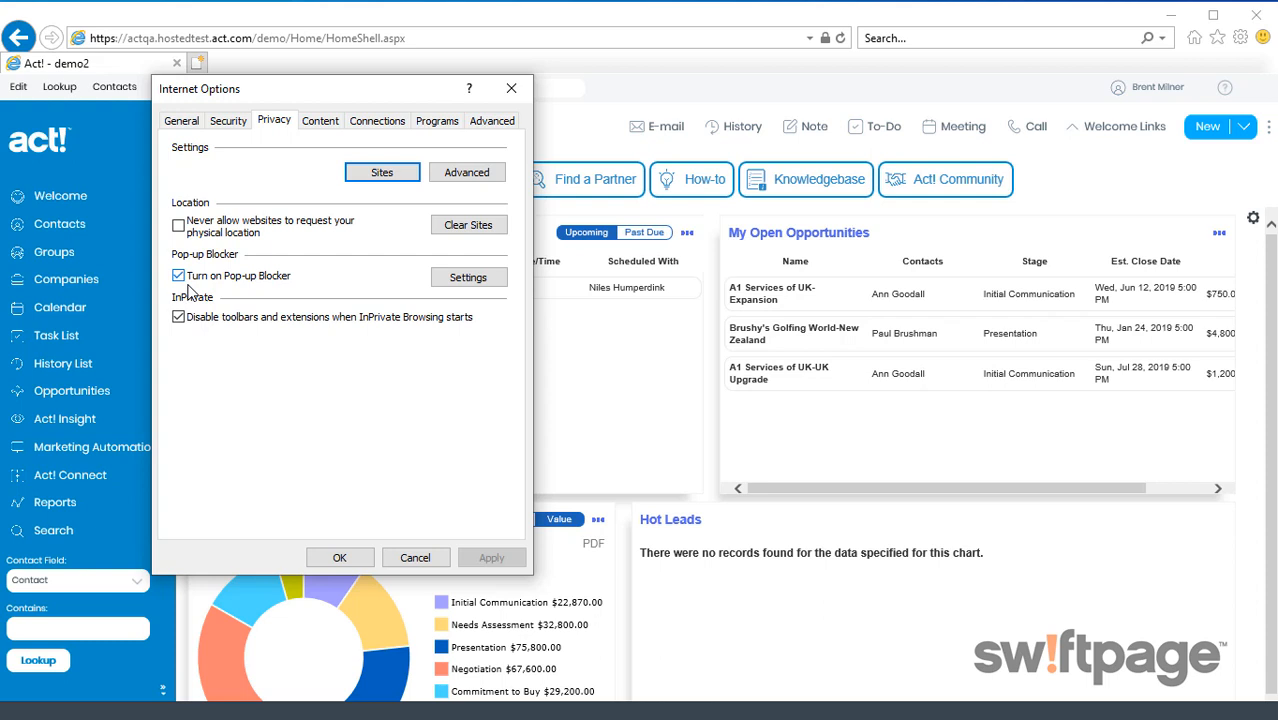
{"action": "left_click", "coordinate": [466, 279]}
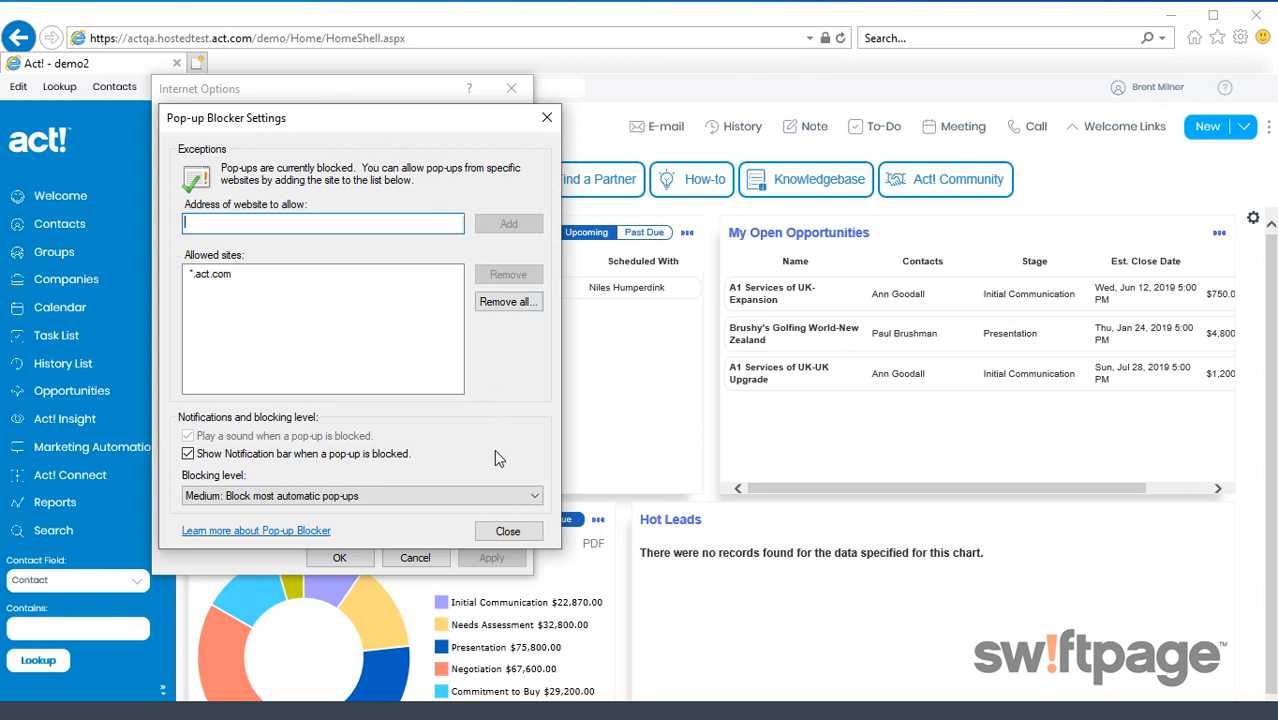
{"action": "left_click", "coordinate": [508, 531]}
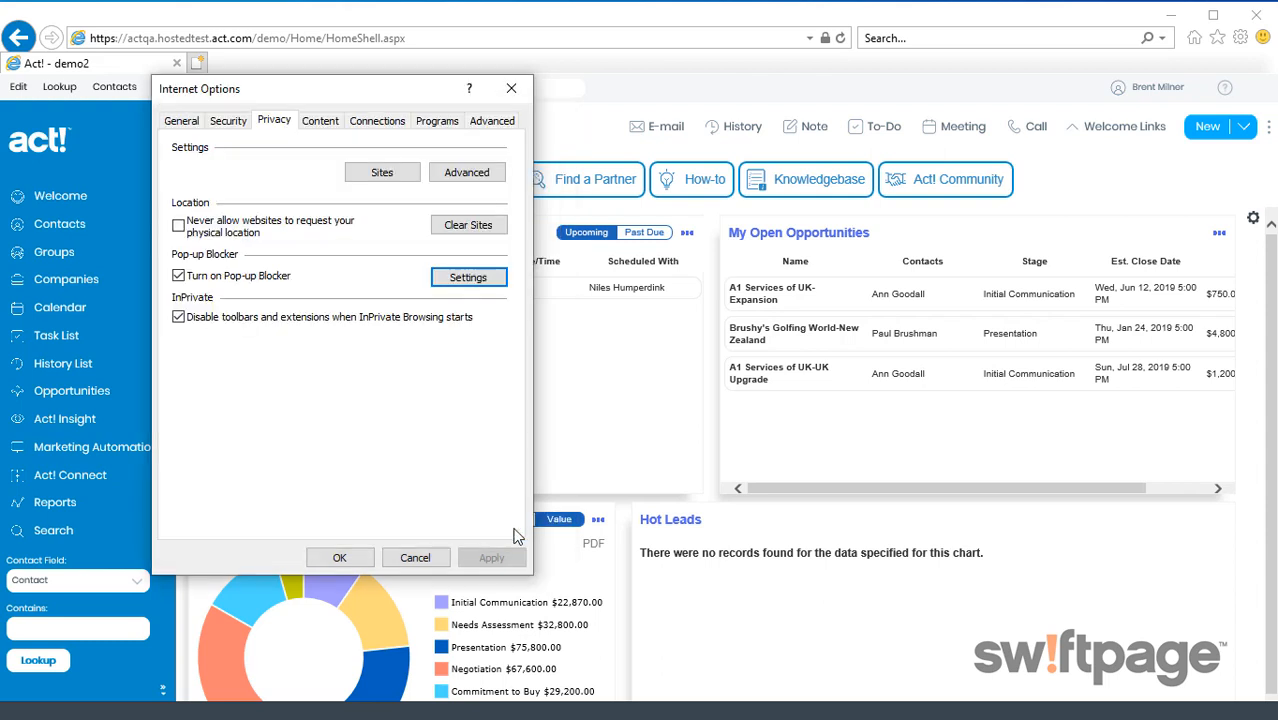
{"action": "left_click", "coordinate": [337, 557]}
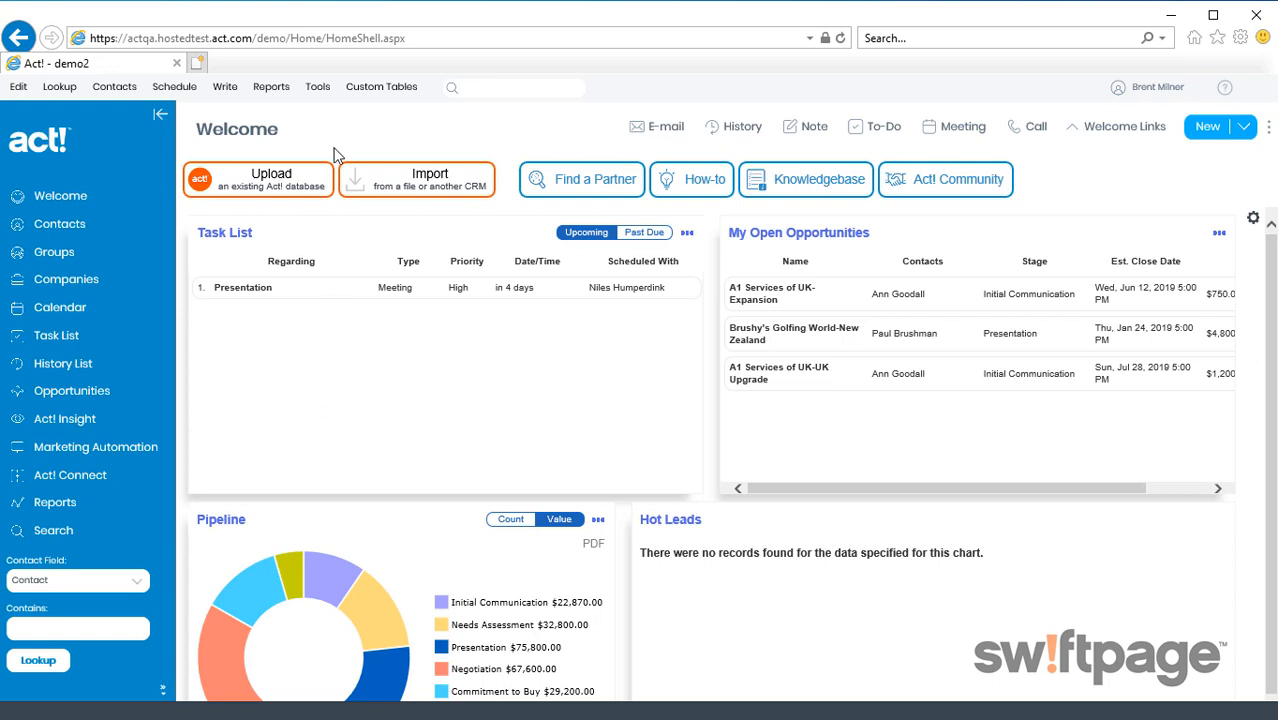
- Open the Act! e-mail preferences and review the Act! e-mail account setup form without changing it
{"action": "left_click", "coordinate": [317, 89]}
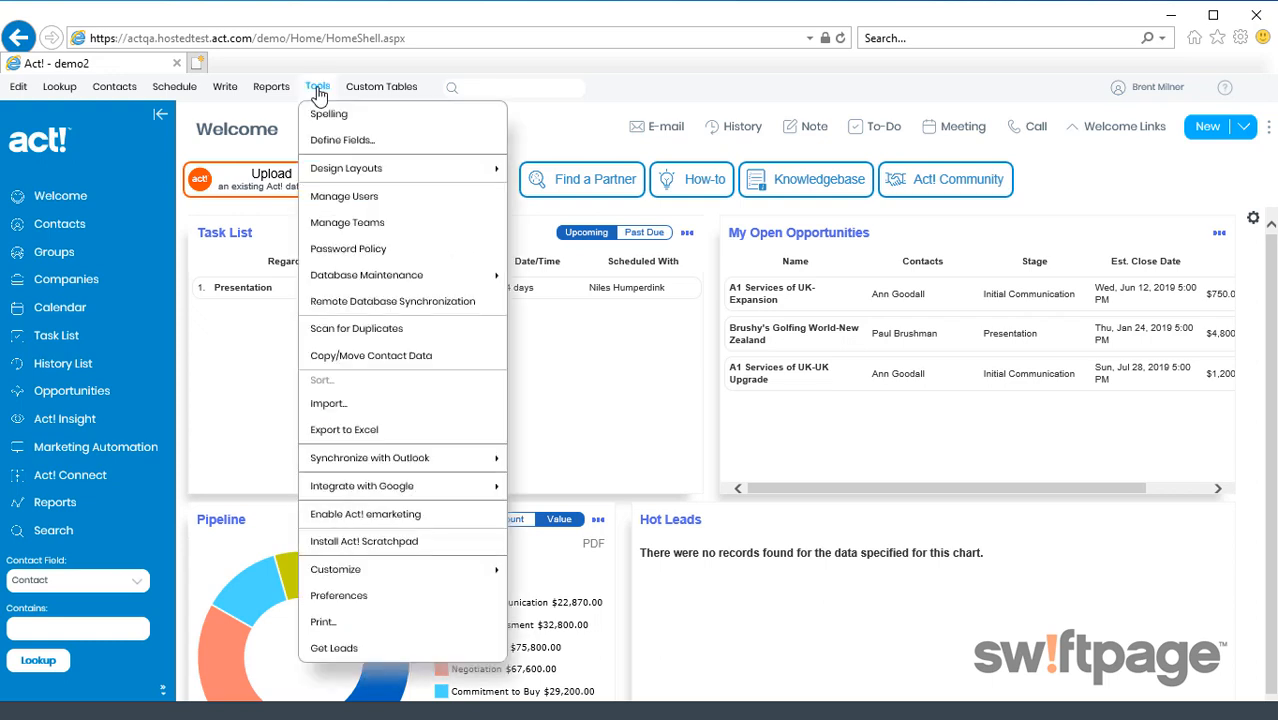
{"action": "left_click", "coordinate": [371, 600]}
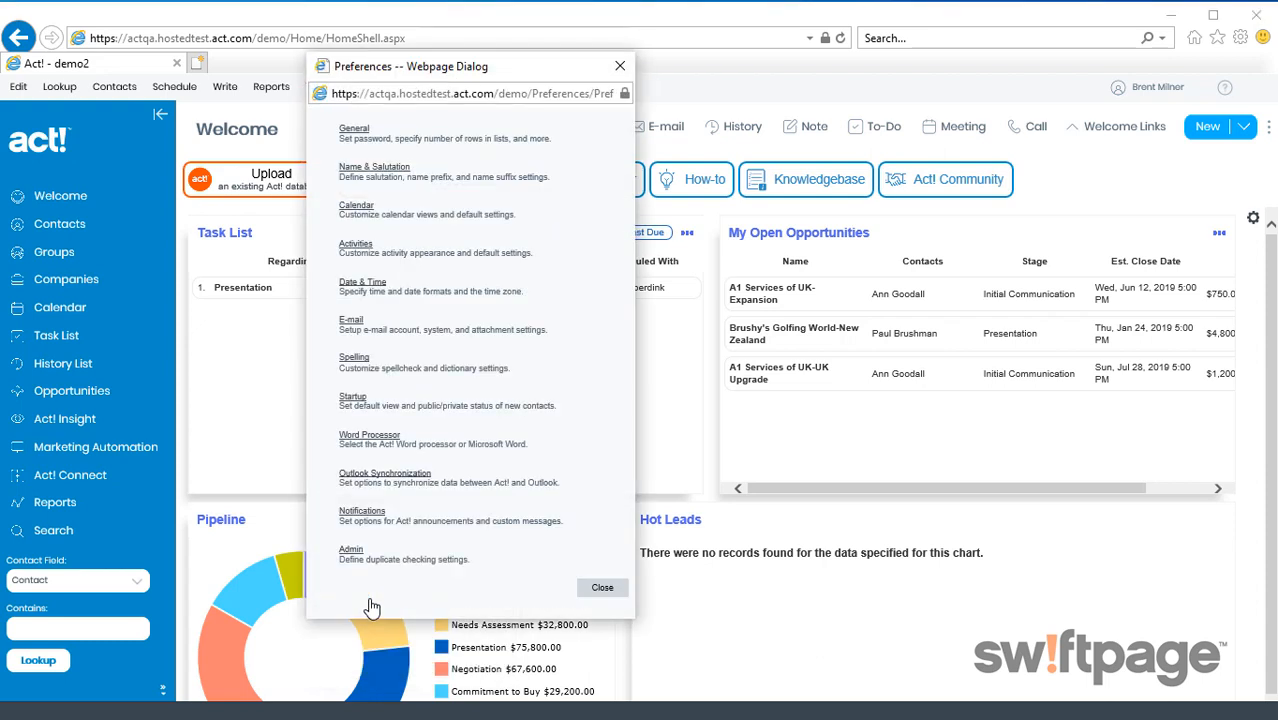
{"action": "left_click", "coordinate": [356, 322]}
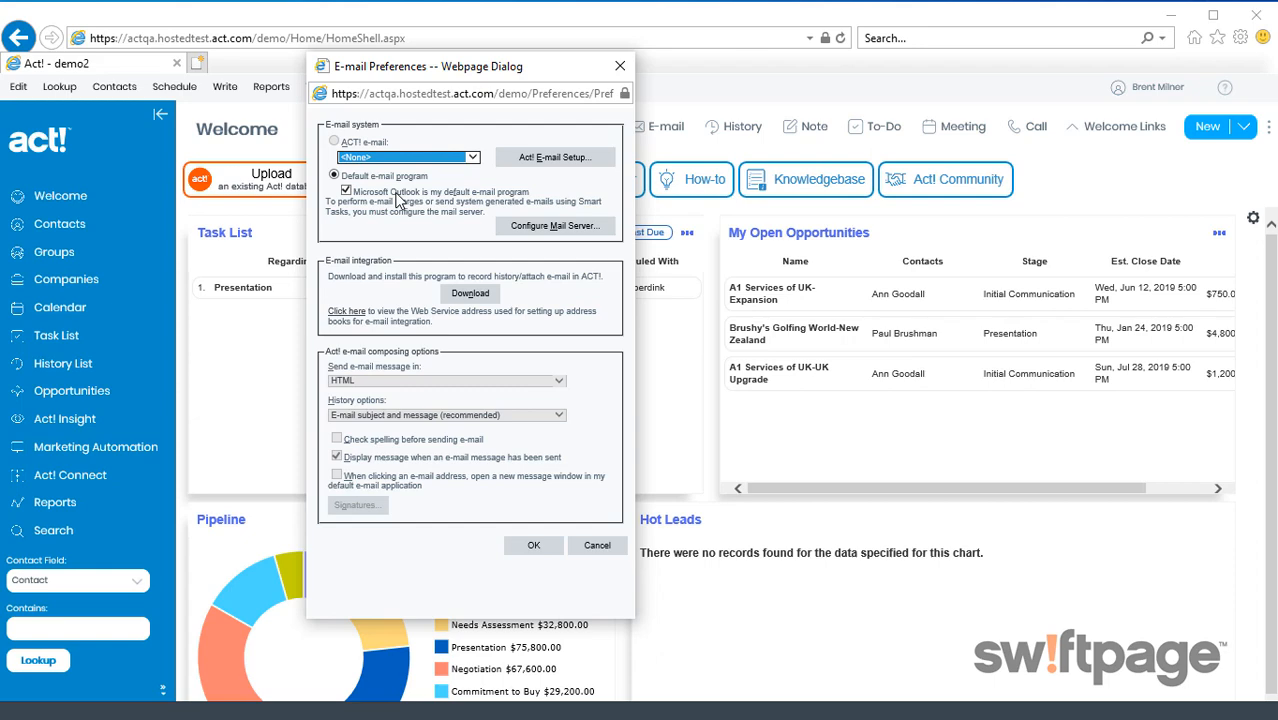
{"action": "left_click", "coordinate": [545, 160]}
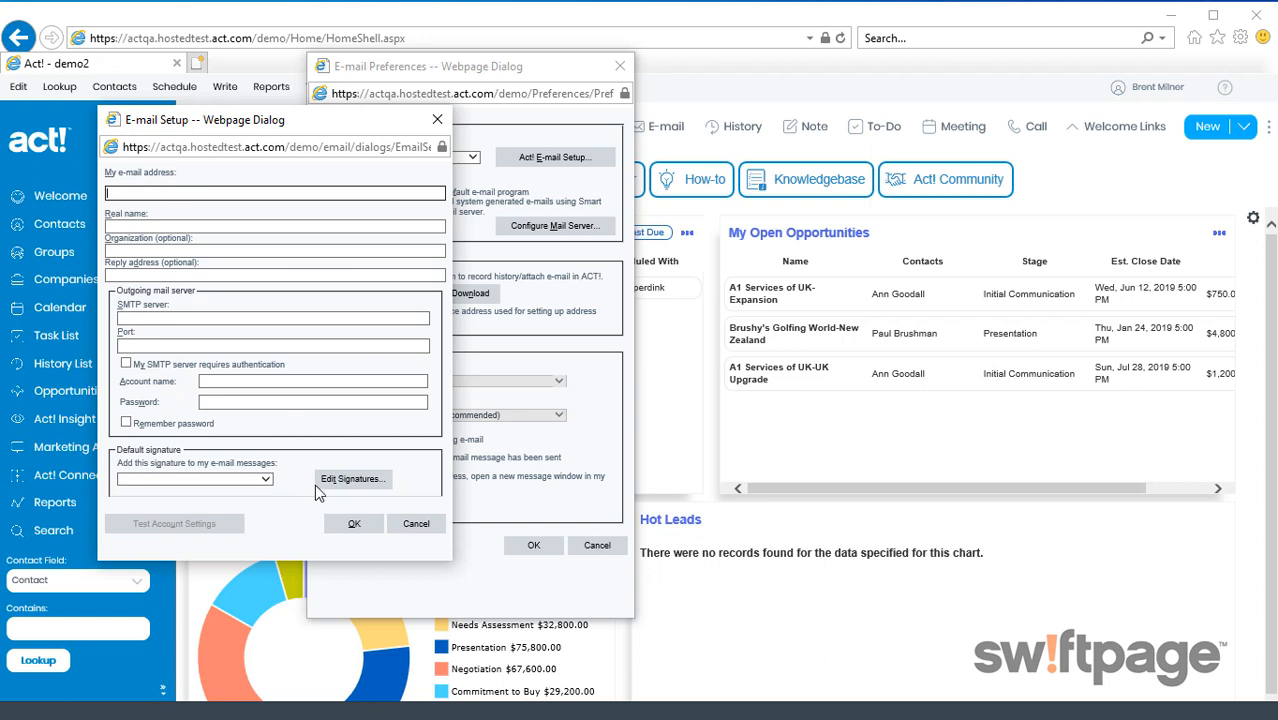
{"action": "left_click", "coordinate": [416, 523]}
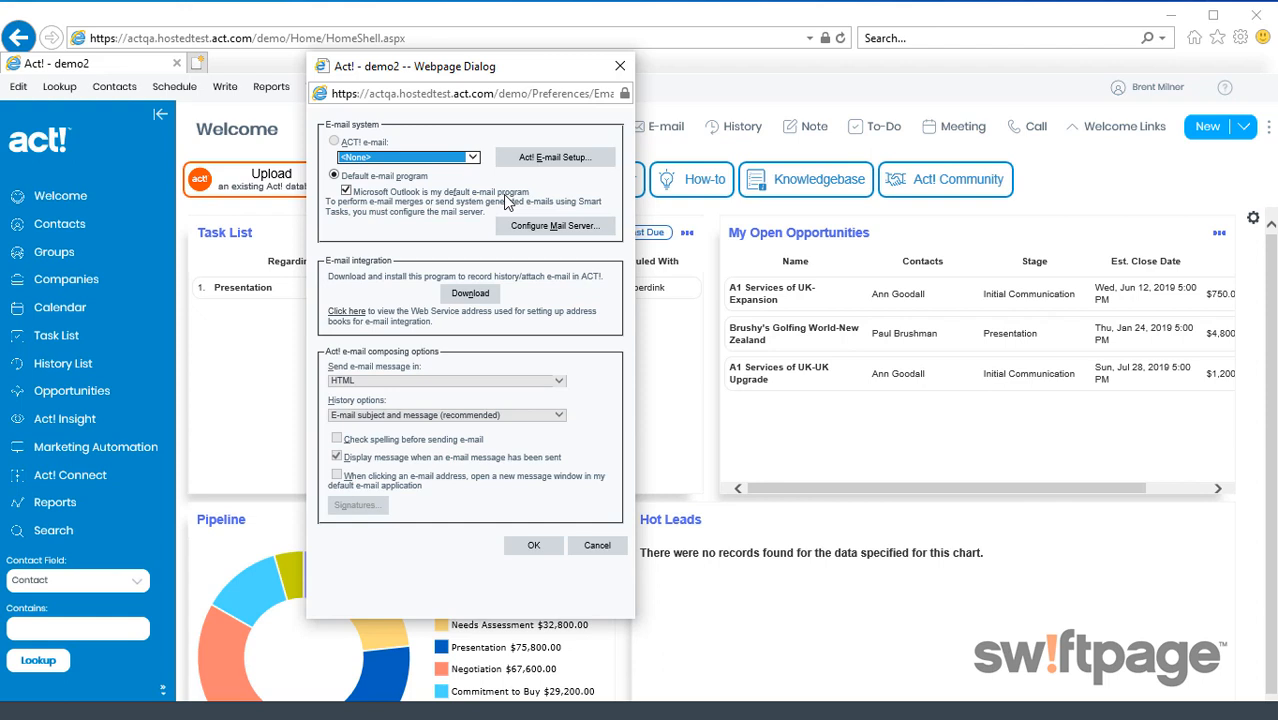
- Request the e-mail integration download, agree to install the additional software, and enter the account password to authenticate Outlook sync
{"action": "left_click", "coordinate": [468, 300]}
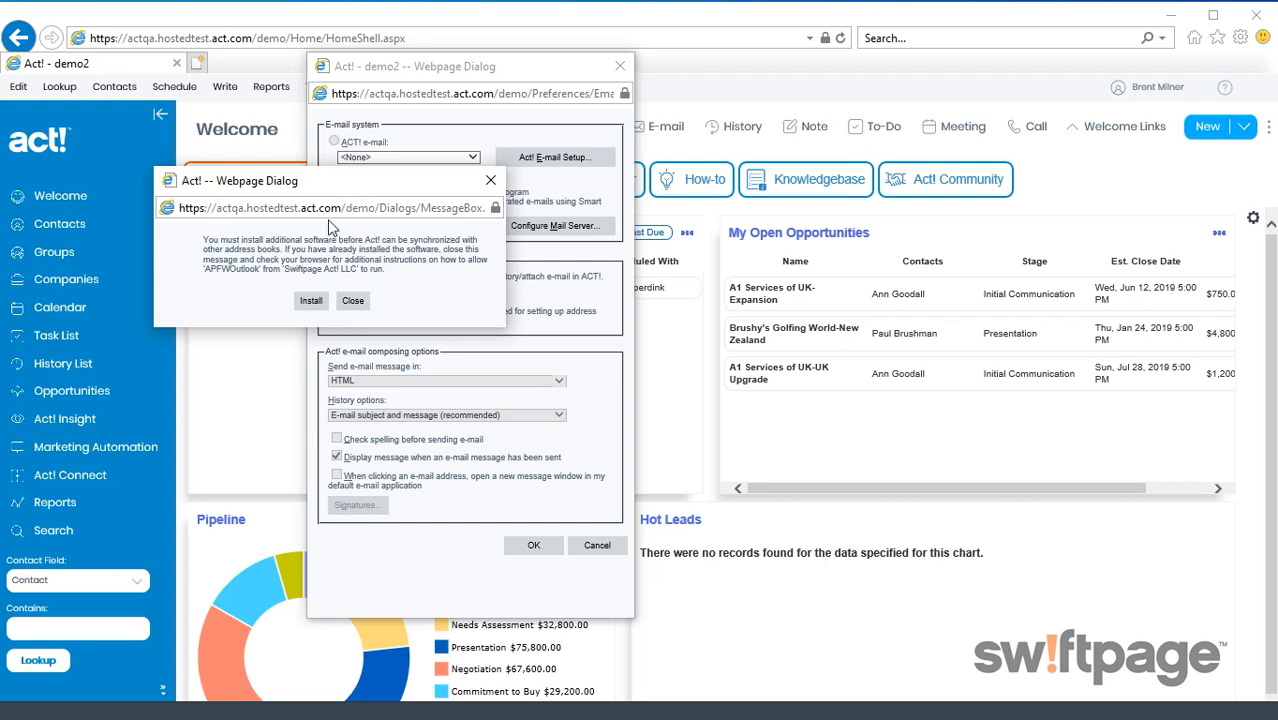
{"action": "left_click", "coordinate": [311, 301]}
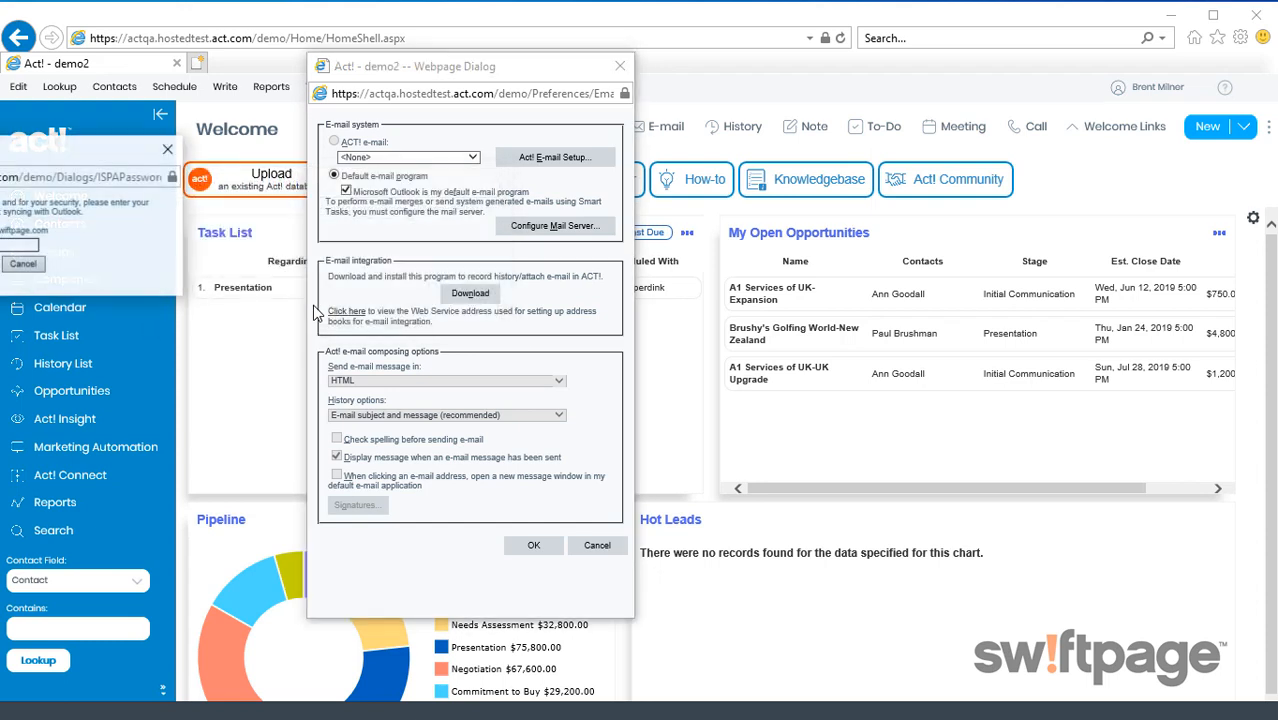
{"action": "left_click", "coordinate": [459, 304]}
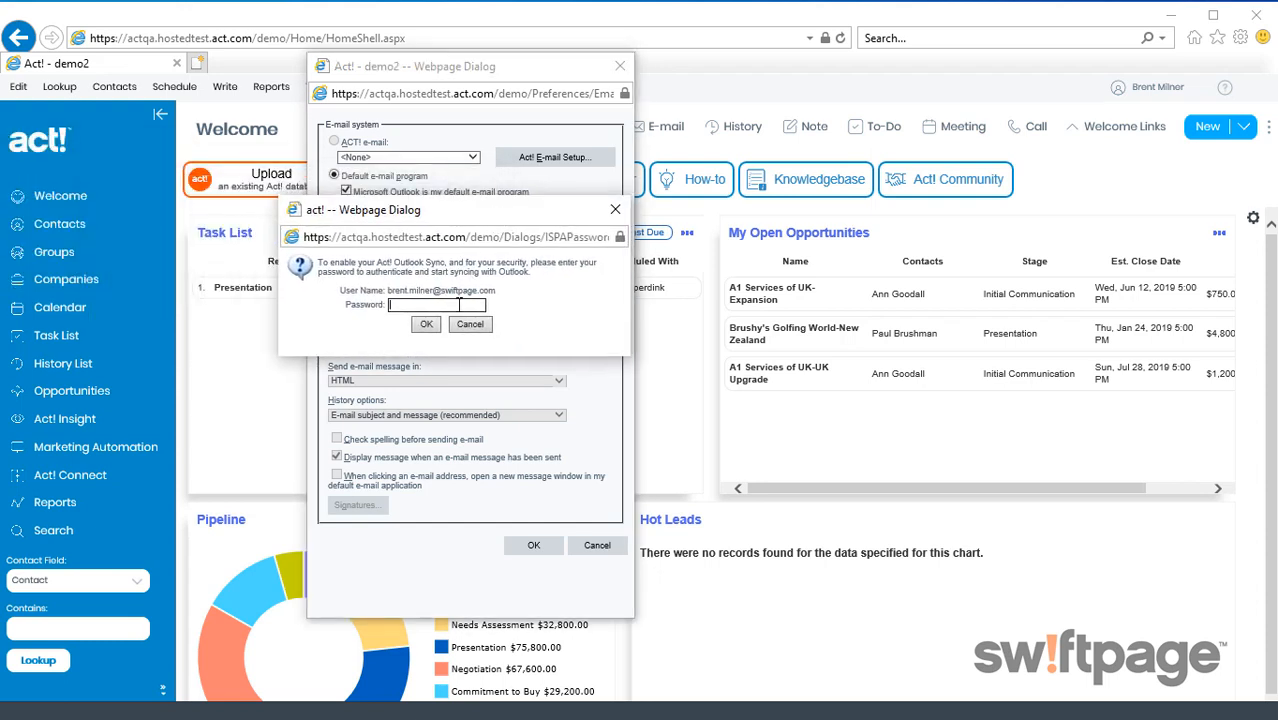
{"action": "type", "text": "••••••••••"}
{"action": "left_click", "coordinate": [426, 327]}
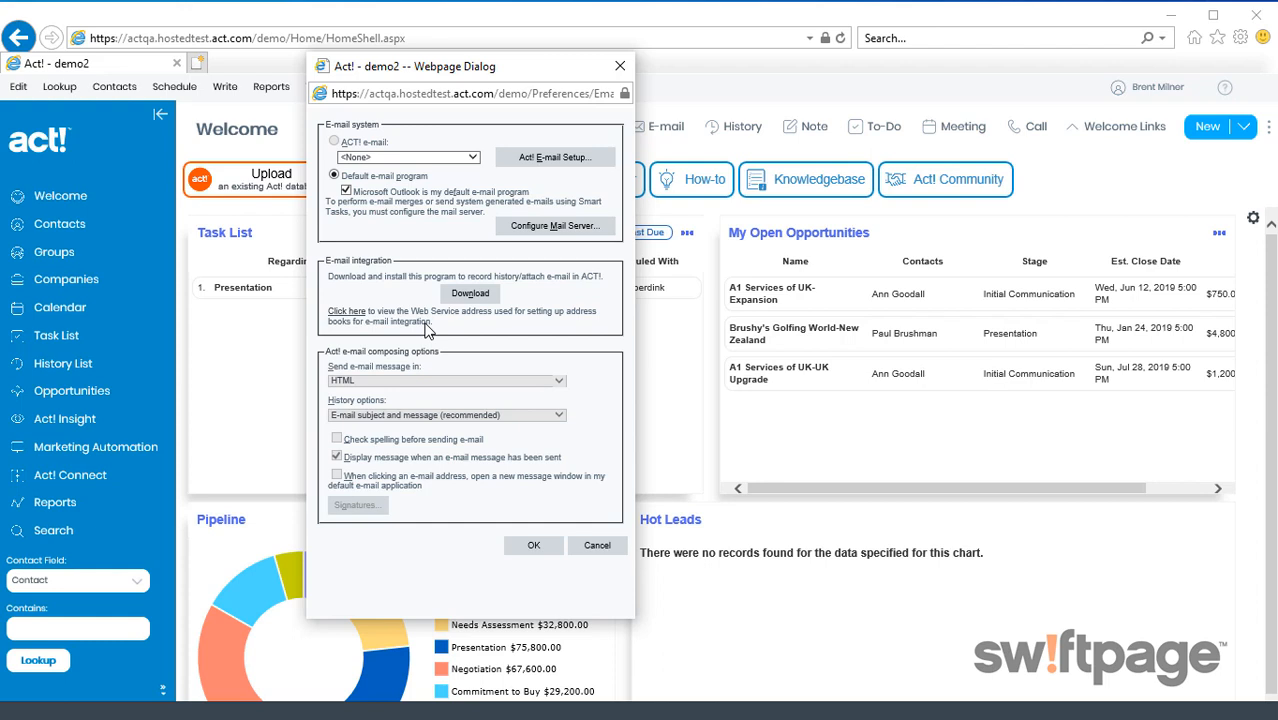
- Download and run ACTIntegrationSetup.exe, overriding the SmartScreen block and allowing it to make changes to the device
{"action": "left_click", "coordinate": [468, 296]}
{"action": "mouse_move", "coordinate": [445, 712]}
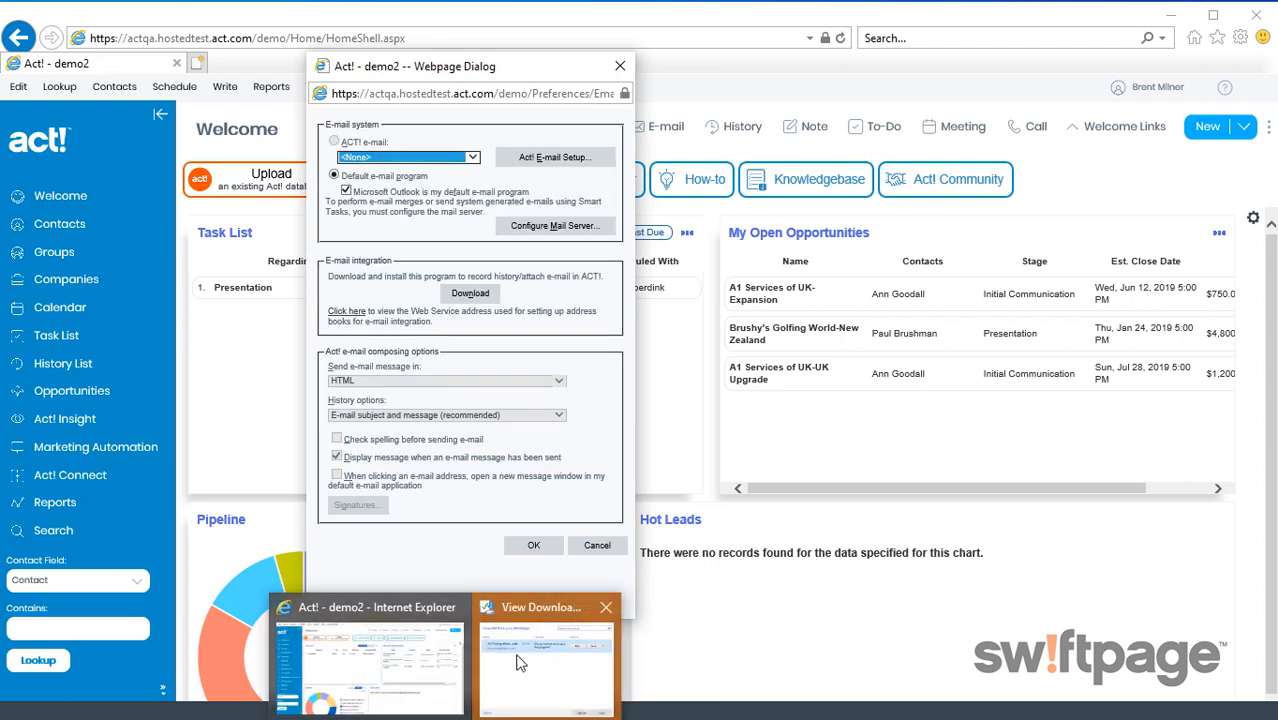
{"action": "left_click", "coordinate": [534, 610]}
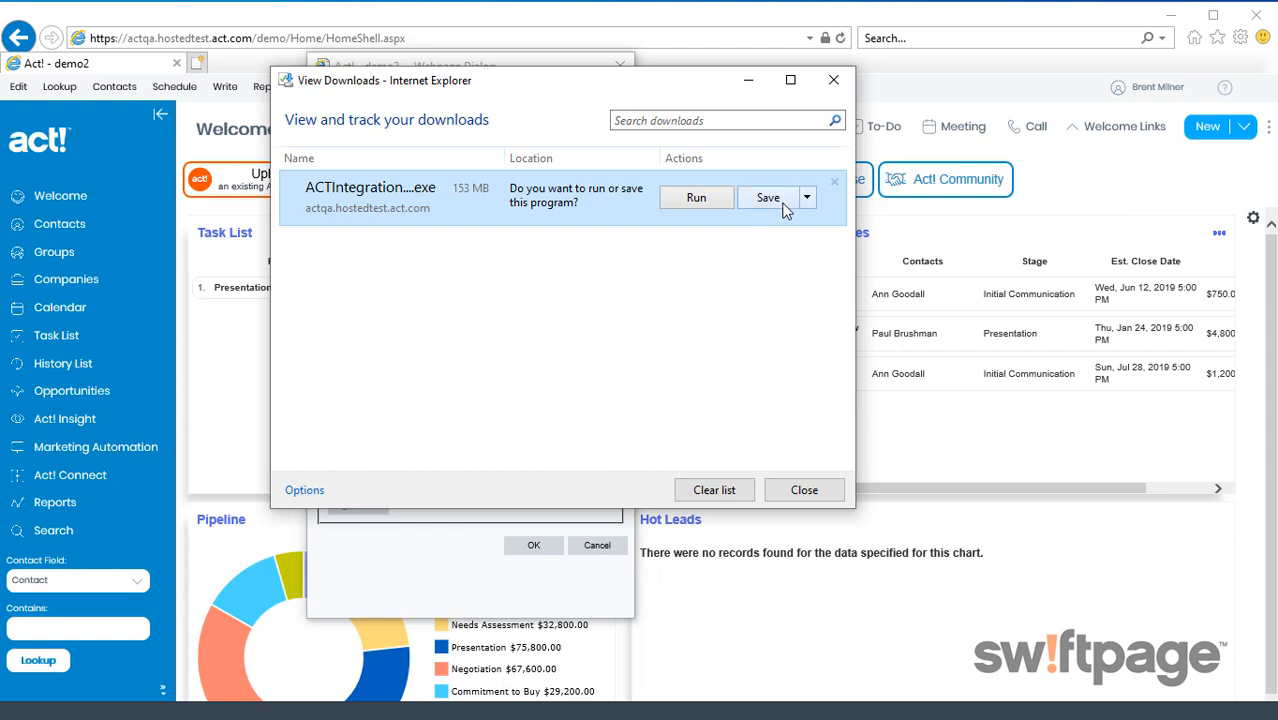
{"action": "left_click", "coordinate": [698, 204]}
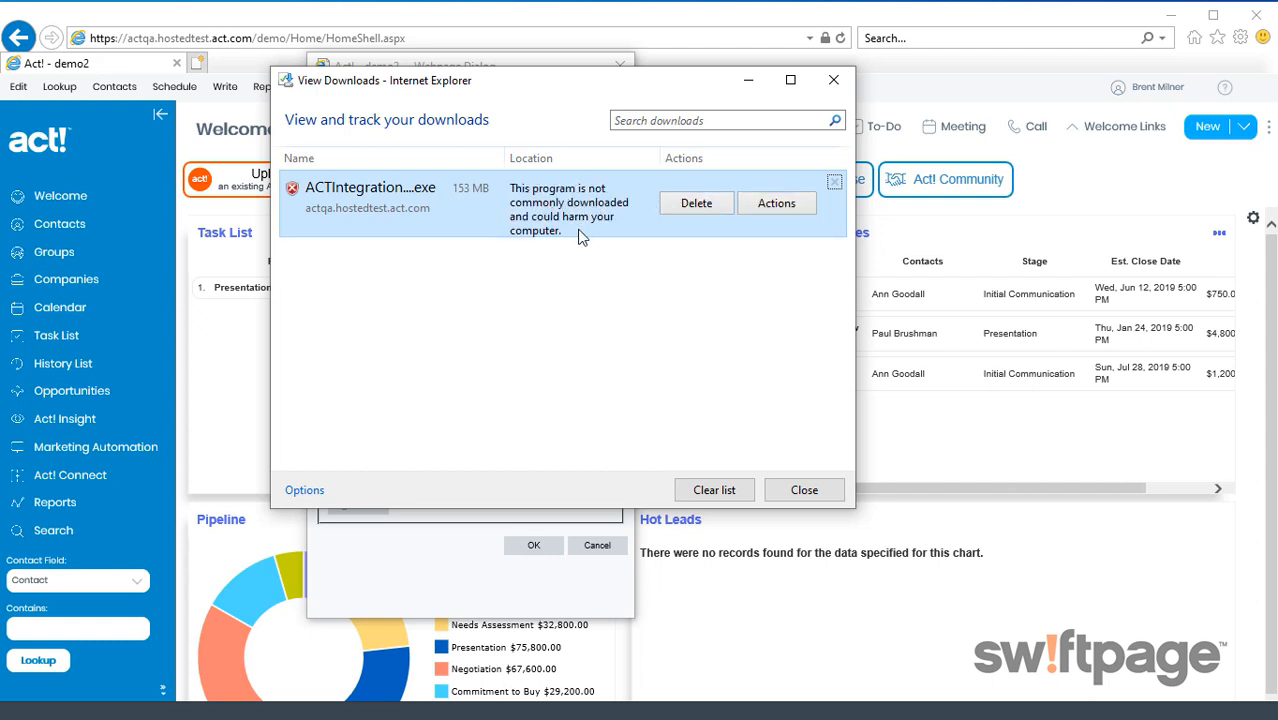
{"action": "left_click", "coordinate": [770, 204]}
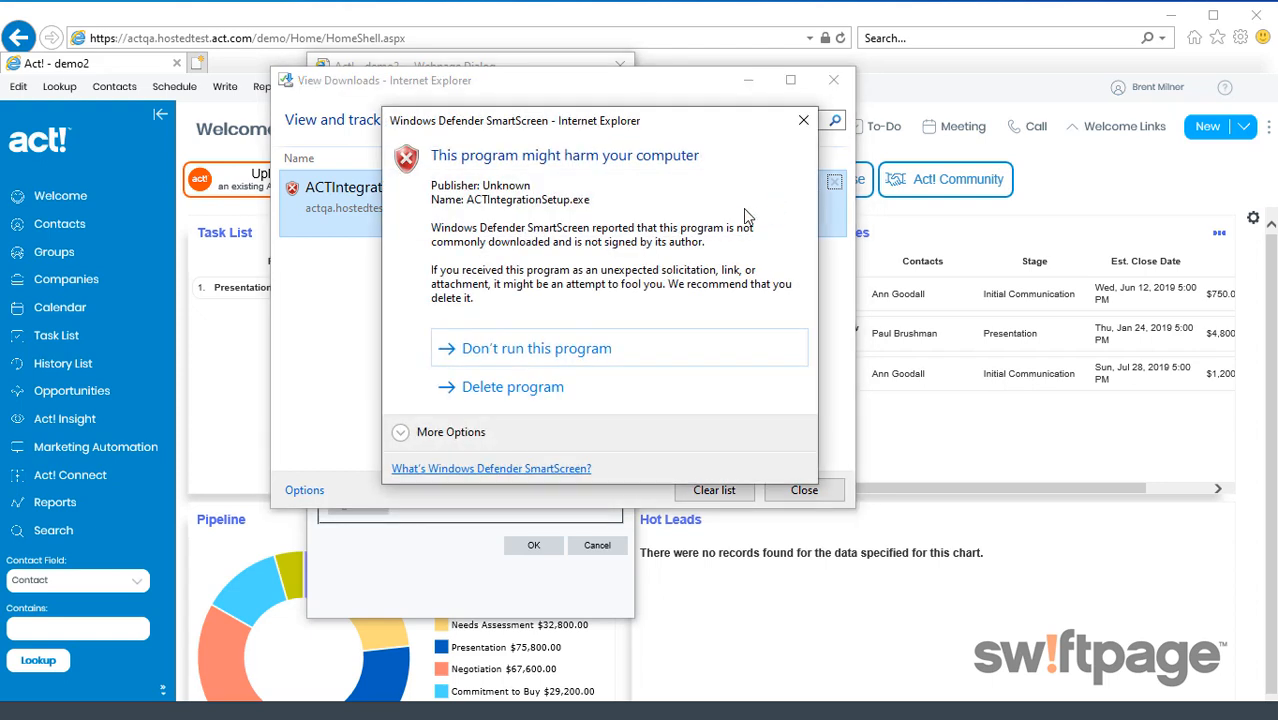
{"action": "left_click", "coordinate": [402, 434]}
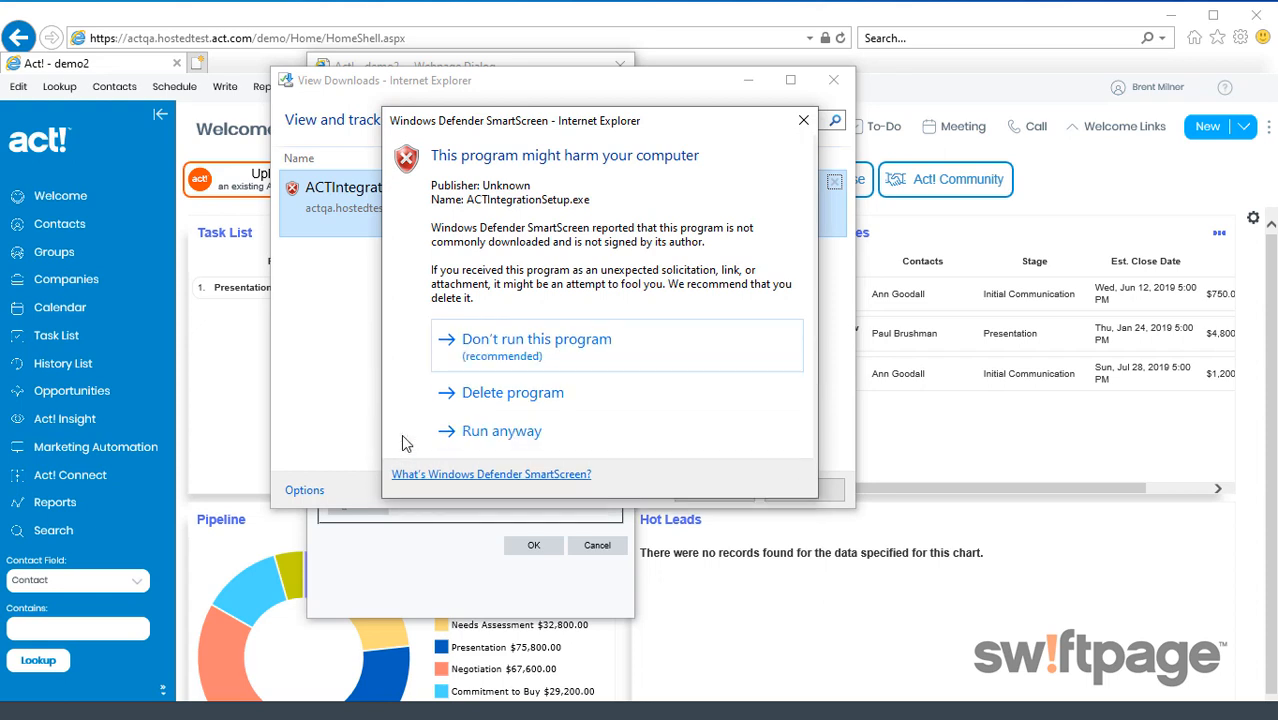
{"action": "left_click", "coordinate": [492, 434]}
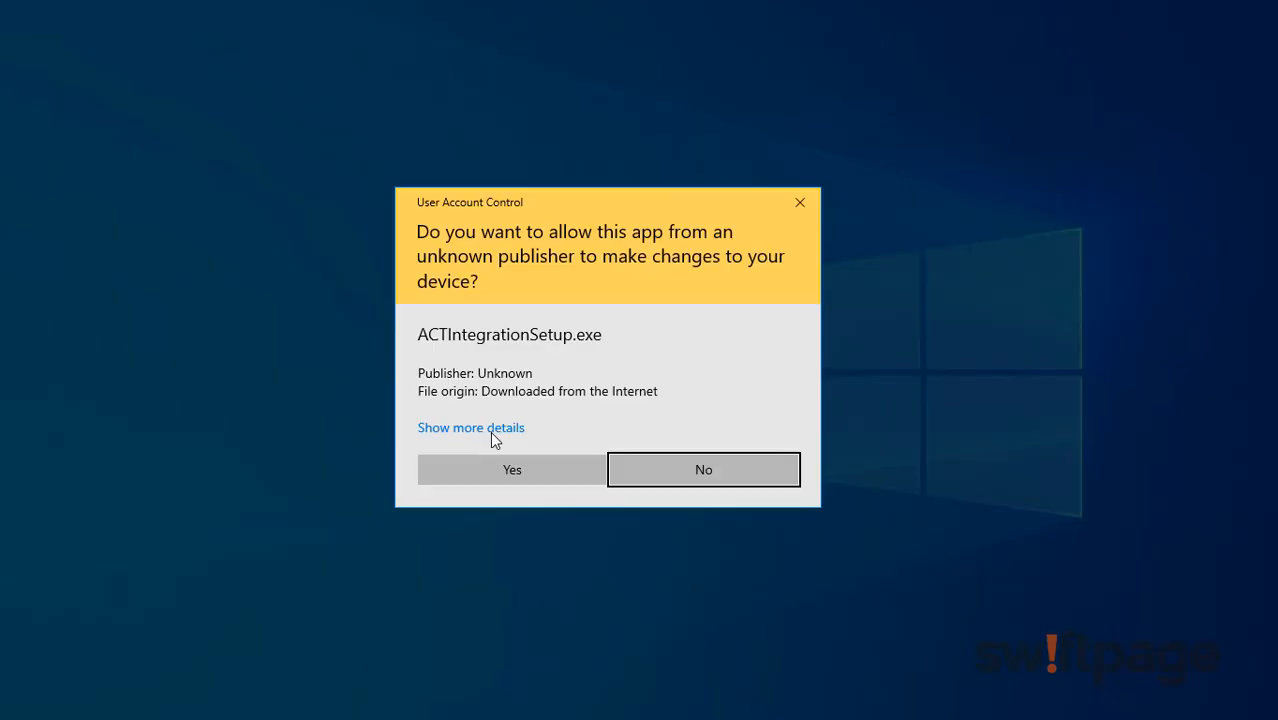
{"action": "left_click", "coordinate": [517, 481]}
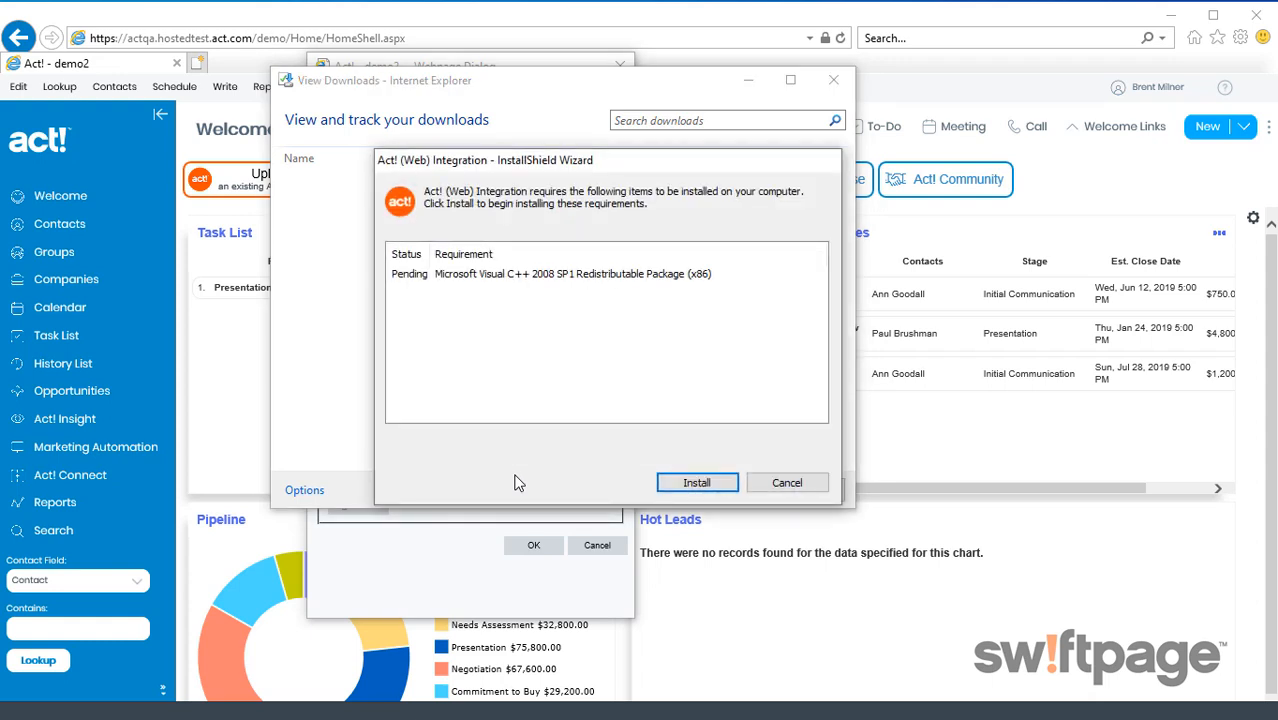
- Install the Microsoft Visual C++ 2008 SP1 prerequisite and close Microsoft Outlook so the integration setup can proceed
{"action": "left_click", "coordinate": [697, 484]}
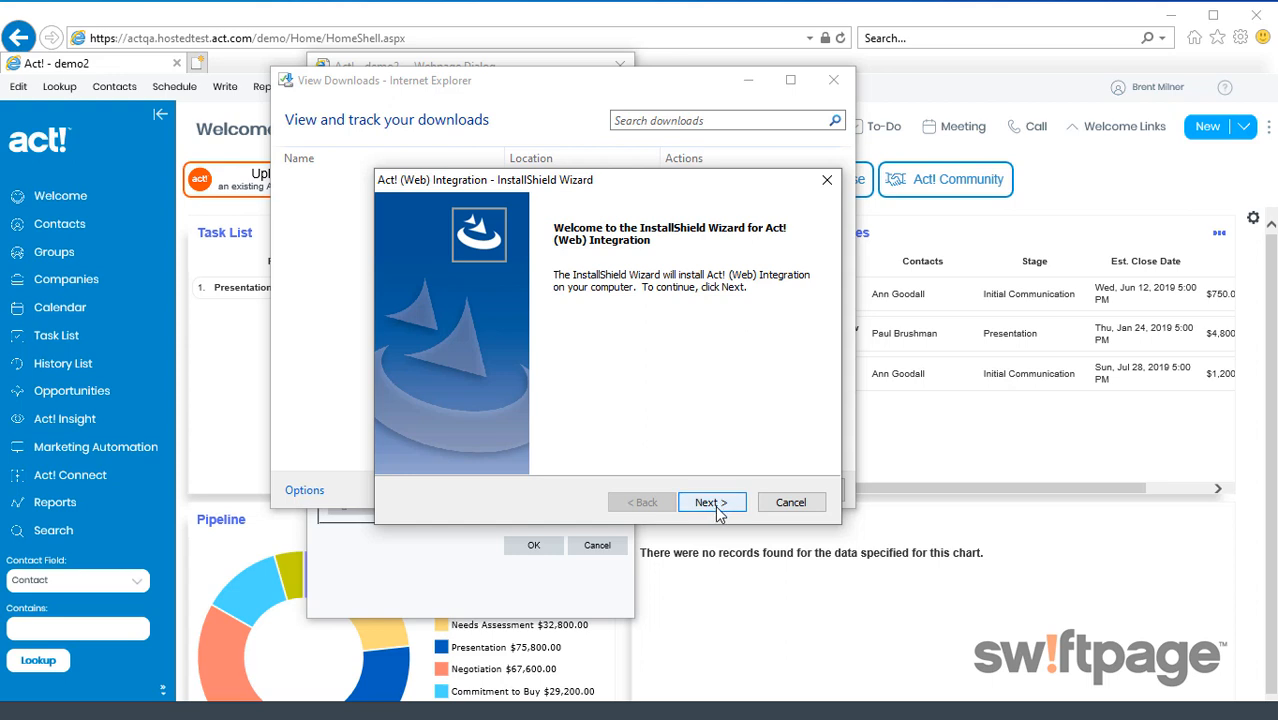
{"action": "left_click", "coordinate": [711, 503]}
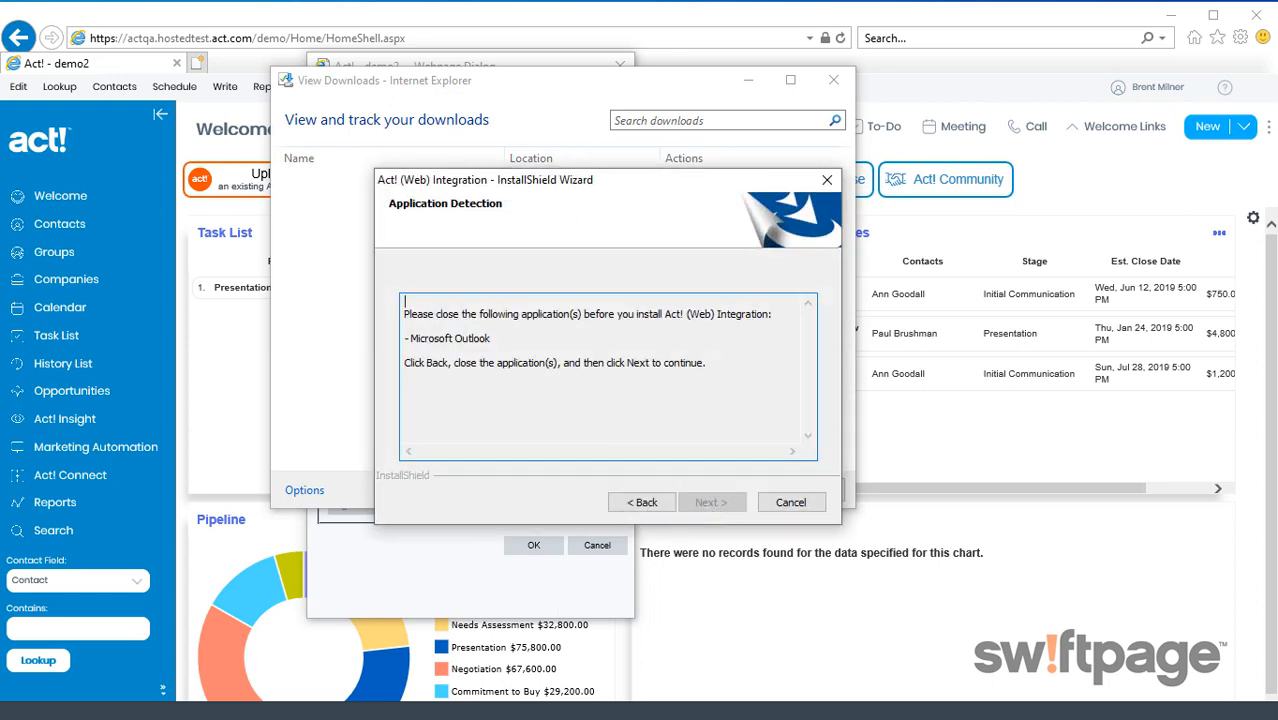
{"action": "left_click", "coordinate": [430, 711]}
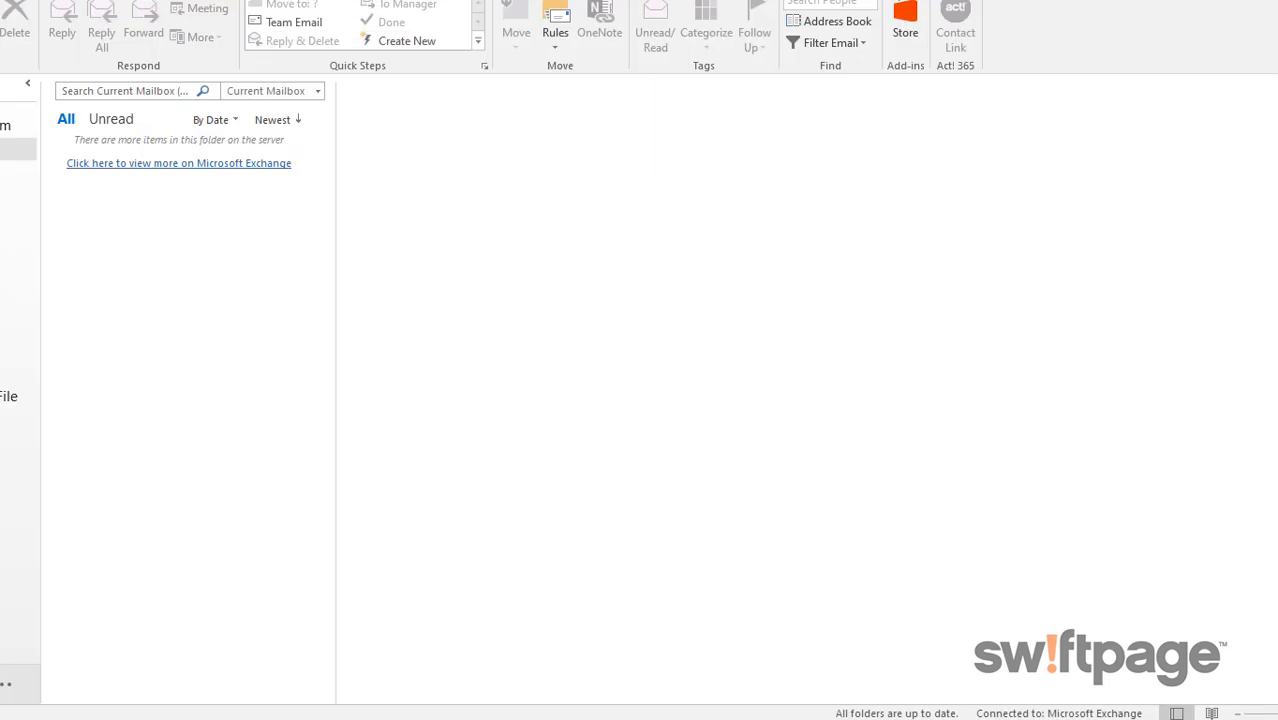
{"action": "left_click", "coordinate": [1276, 2]}
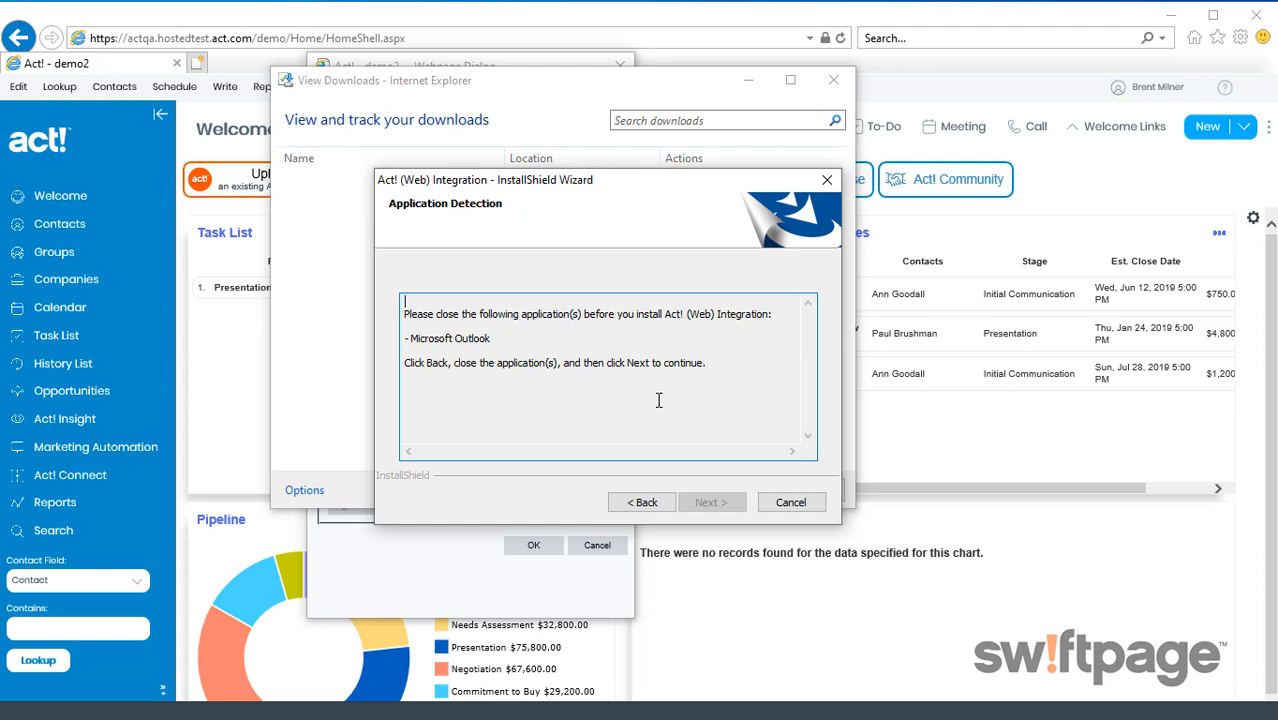
- Restart the setup wizard's checks and complete the Act! (Web) Integration installation in the default destination folder
{"action": "left_click", "coordinate": [643, 502]}
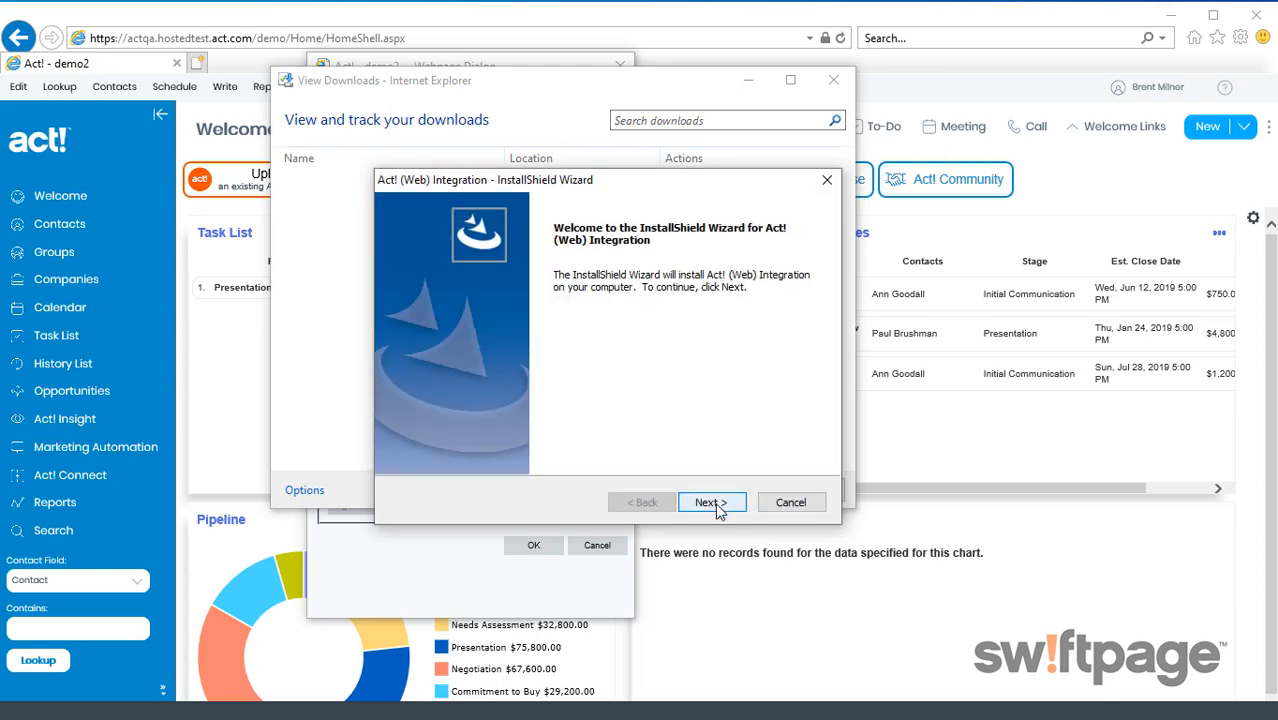
{"action": "left_click", "coordinate": [716, 508]}
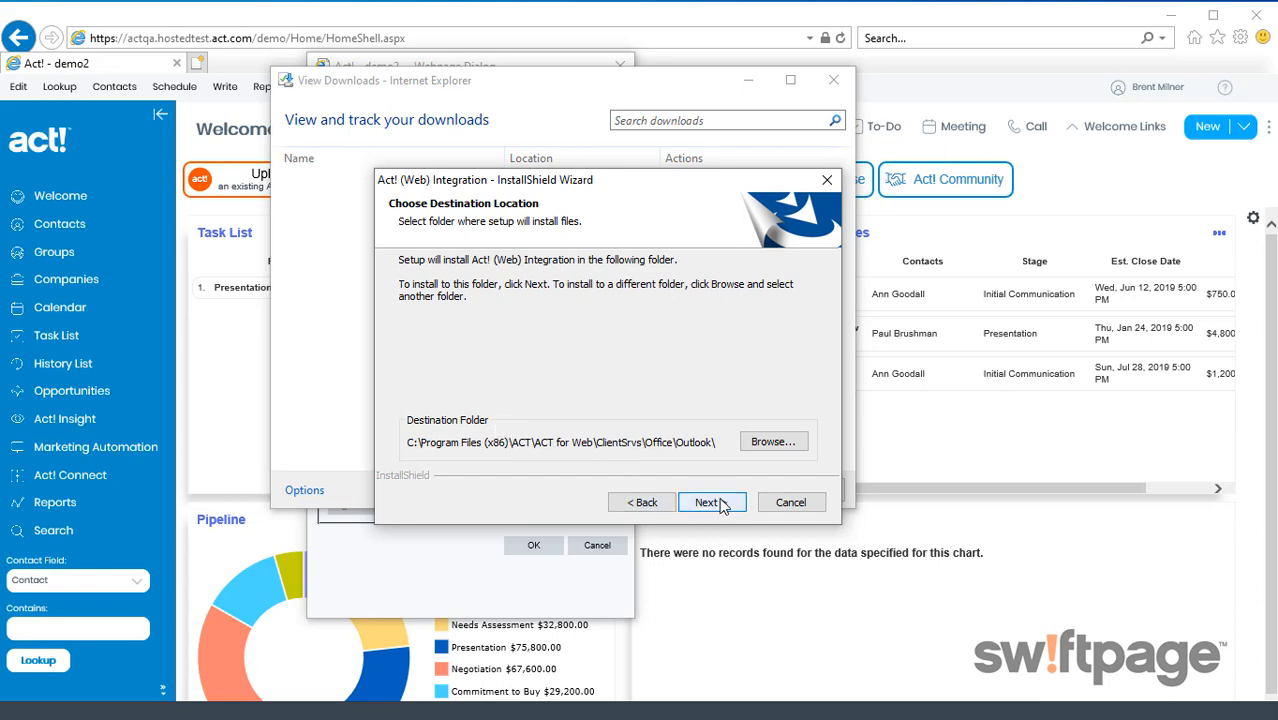
{"action": "left_click", "coordinate": [721, 505]}
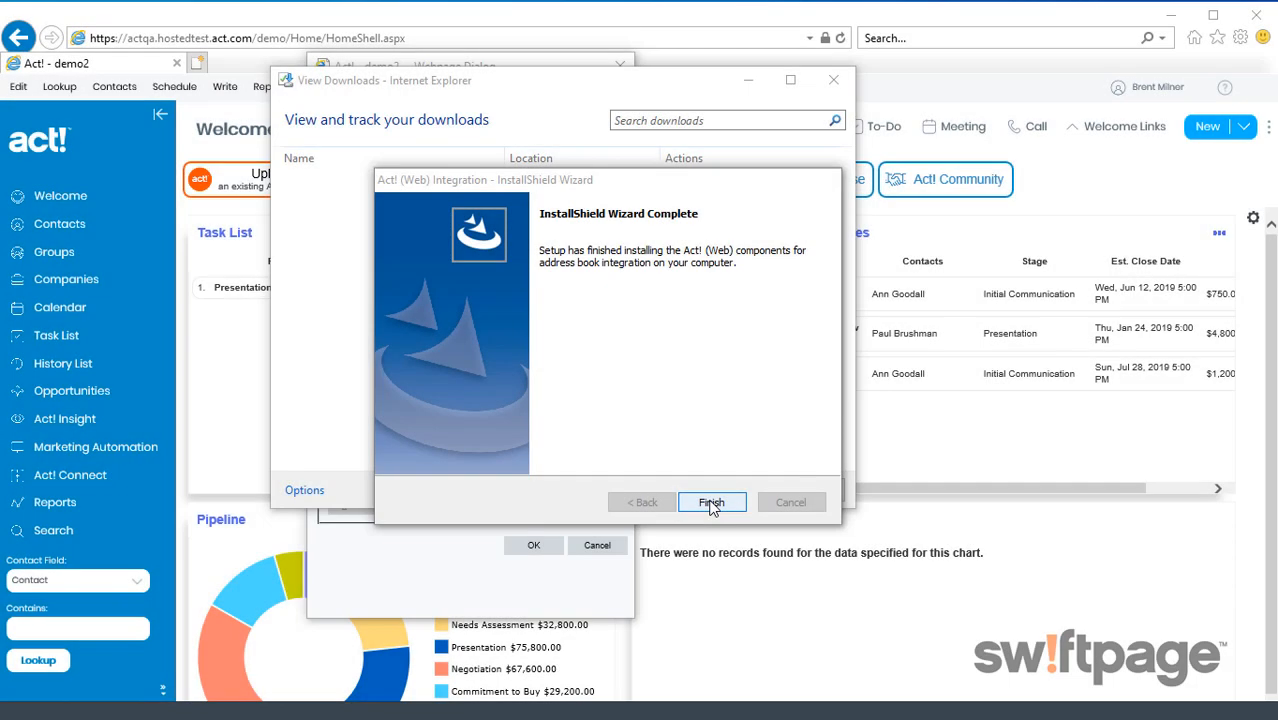
{"action": "left_click", "coordinate": [711, 503]}
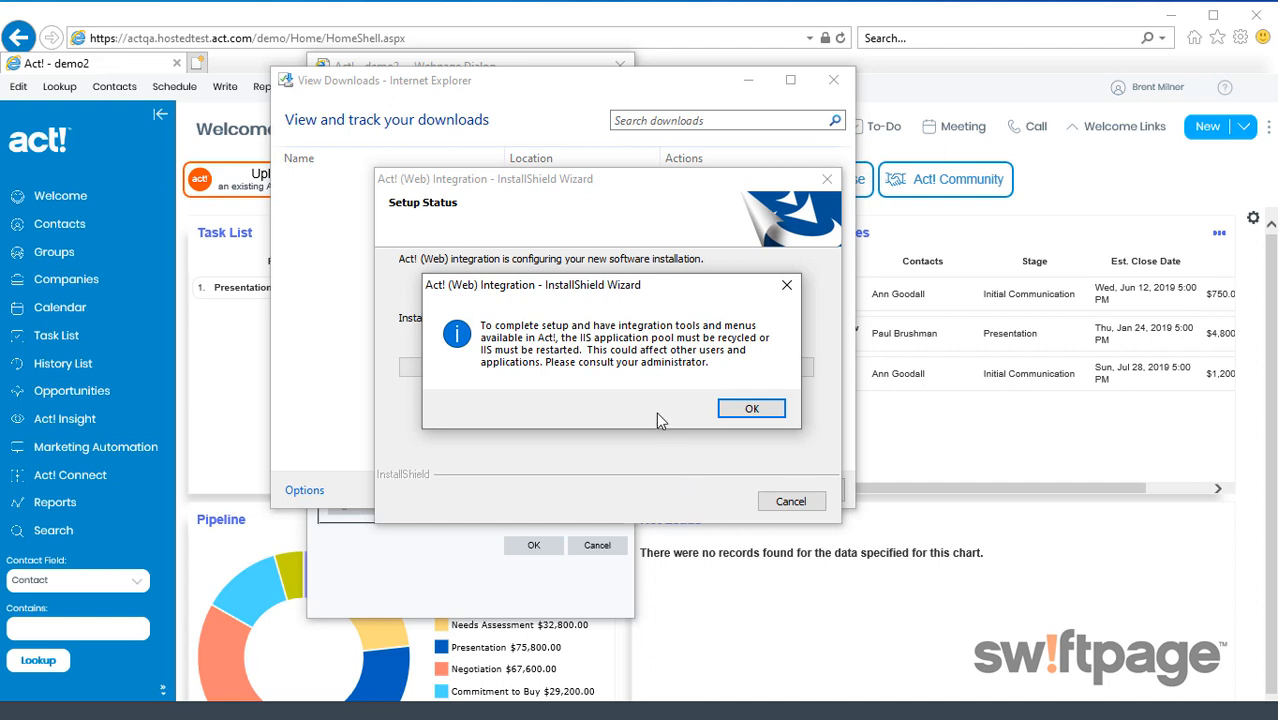
{"action": "left_click", "coordinate": [748, 410]}
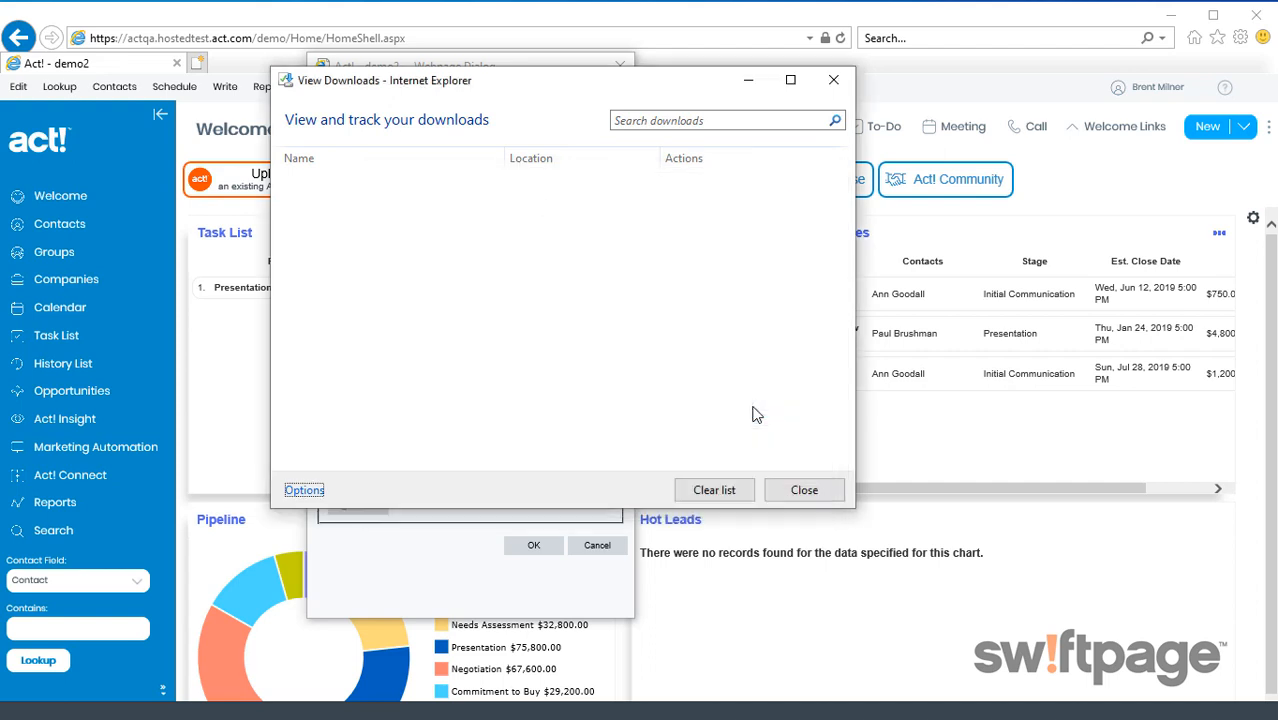
- Close the downloads window, accept the e-mail preferences, and exit the preferences
{"action": "left_click", "coordinate": [805, 490]}
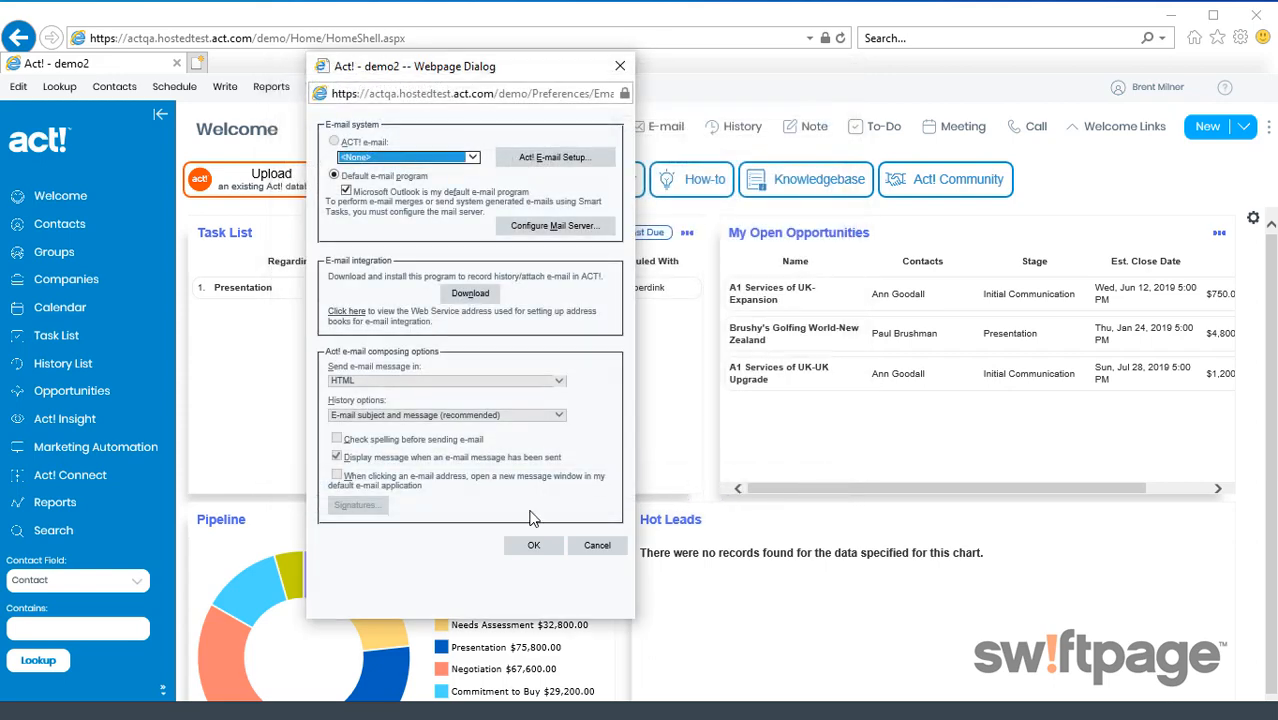
{"action": "left_click", "coordinate": [535, 547]}
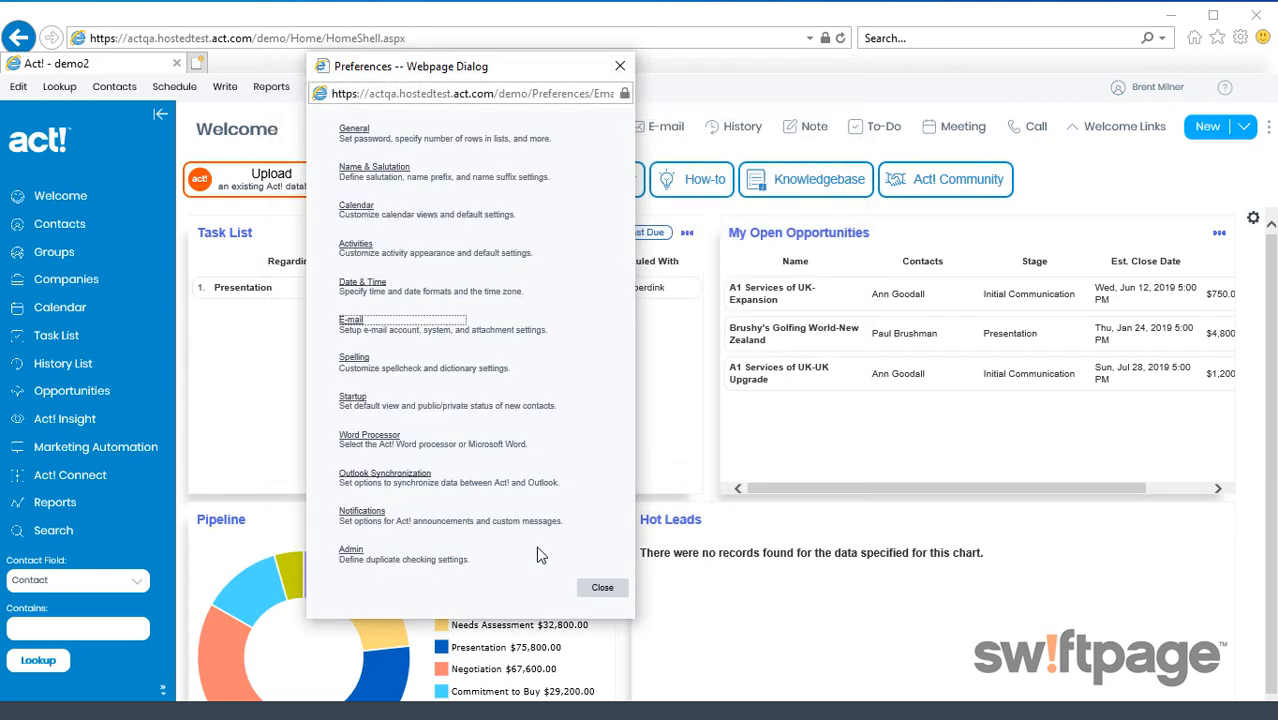
{"action": "left_click", "coordinate": [603, 589]}
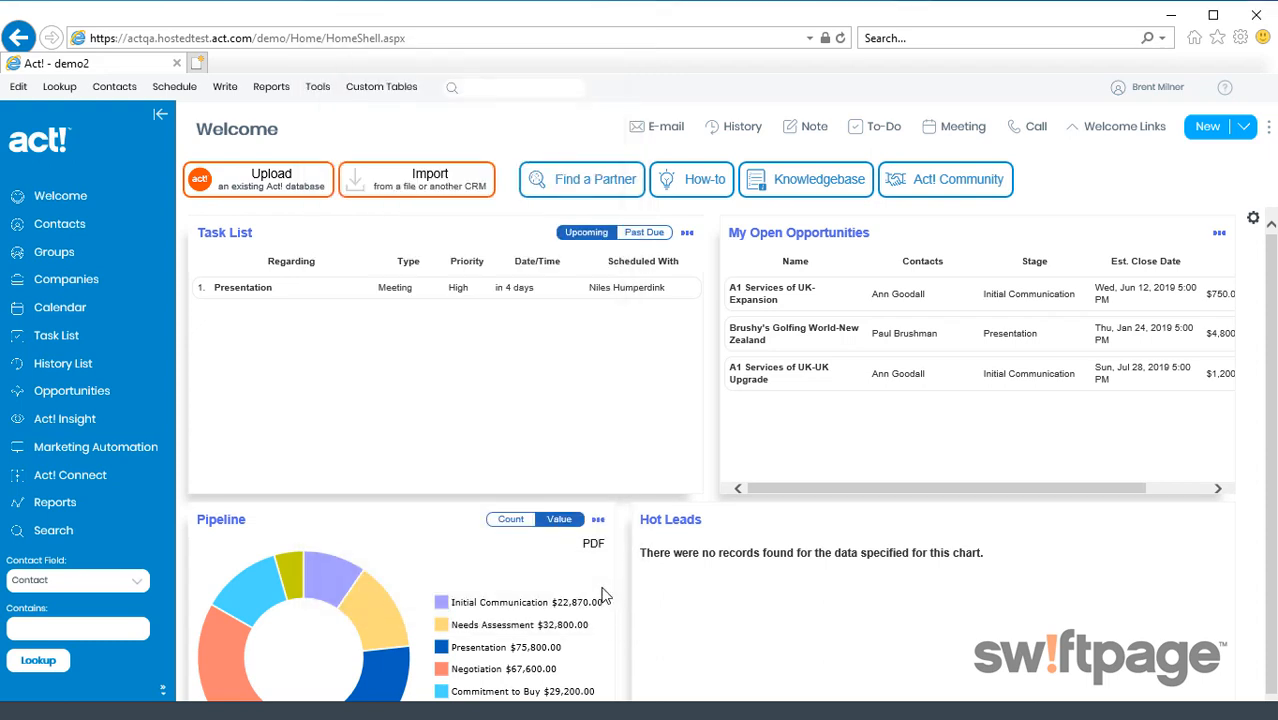
- Open the contact record in Contacts and start a new message from its e-mail address
{"action": "left_click", "coordinate": [75, 230]}
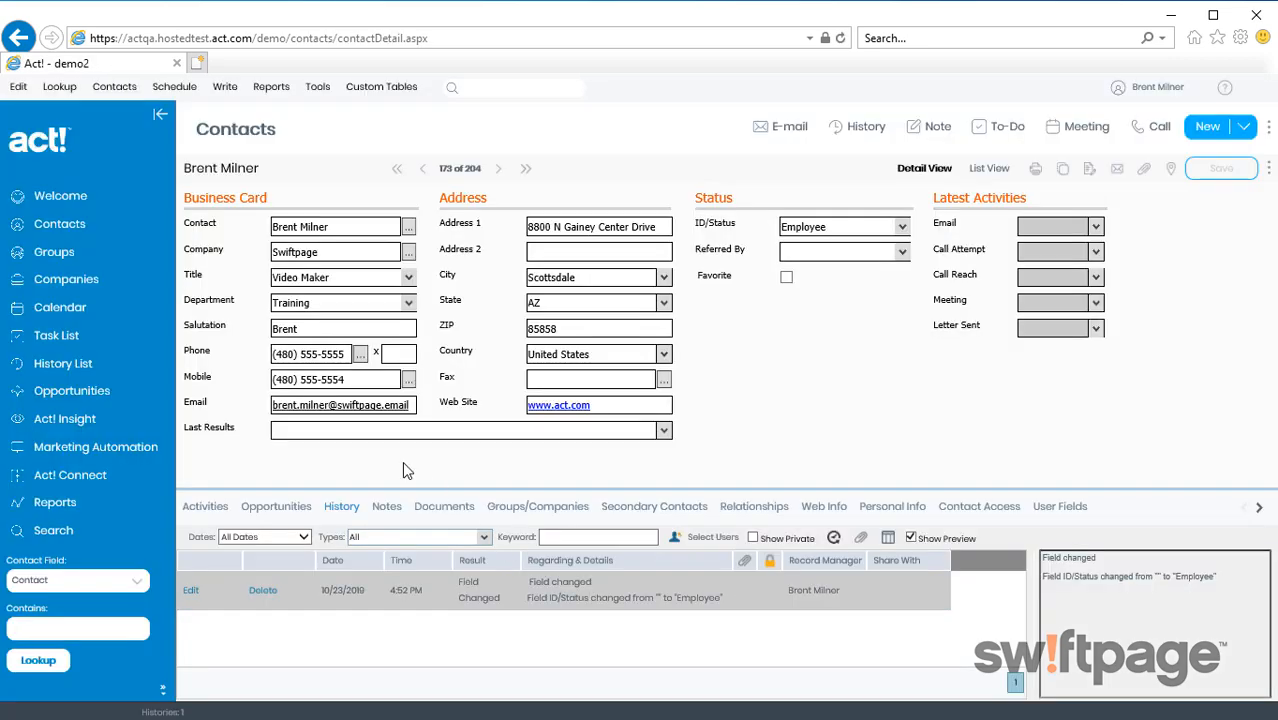
{"action": "left_click", "coordinate": [335, 405]}
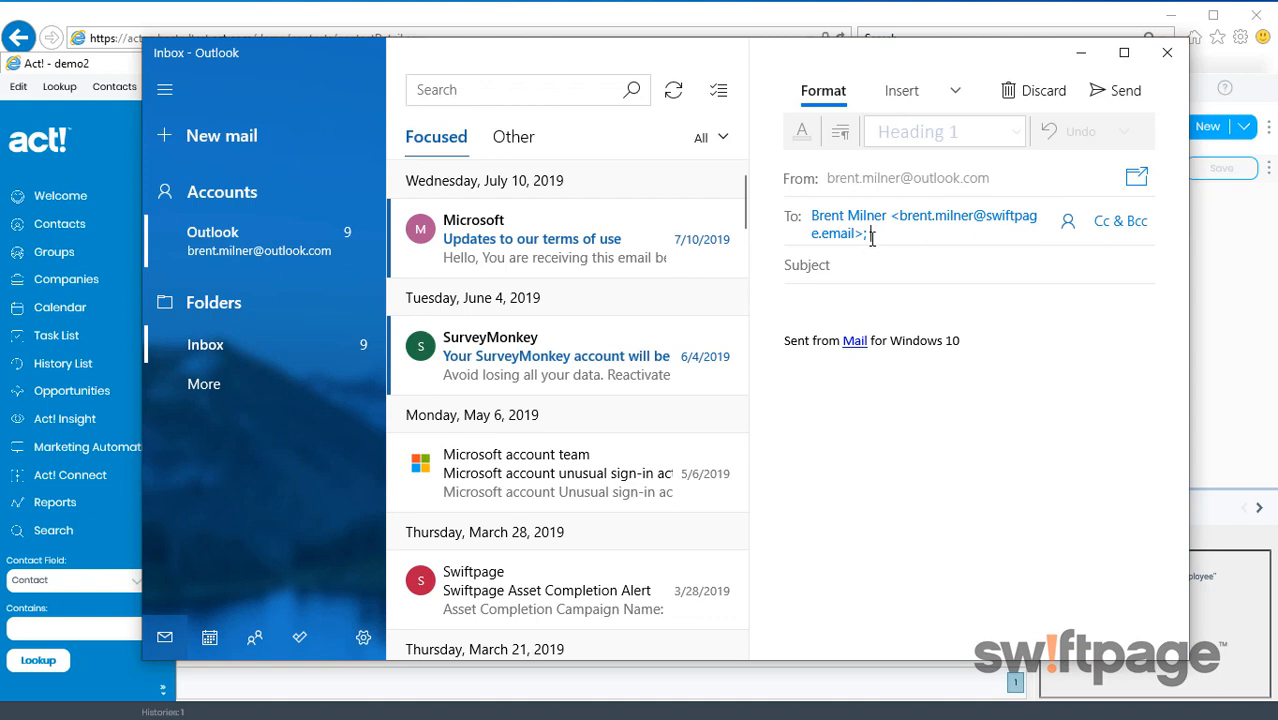
{"action": "left_click_drag", "start_coordinate": [880, 236], "coordinate": [870, 363]}
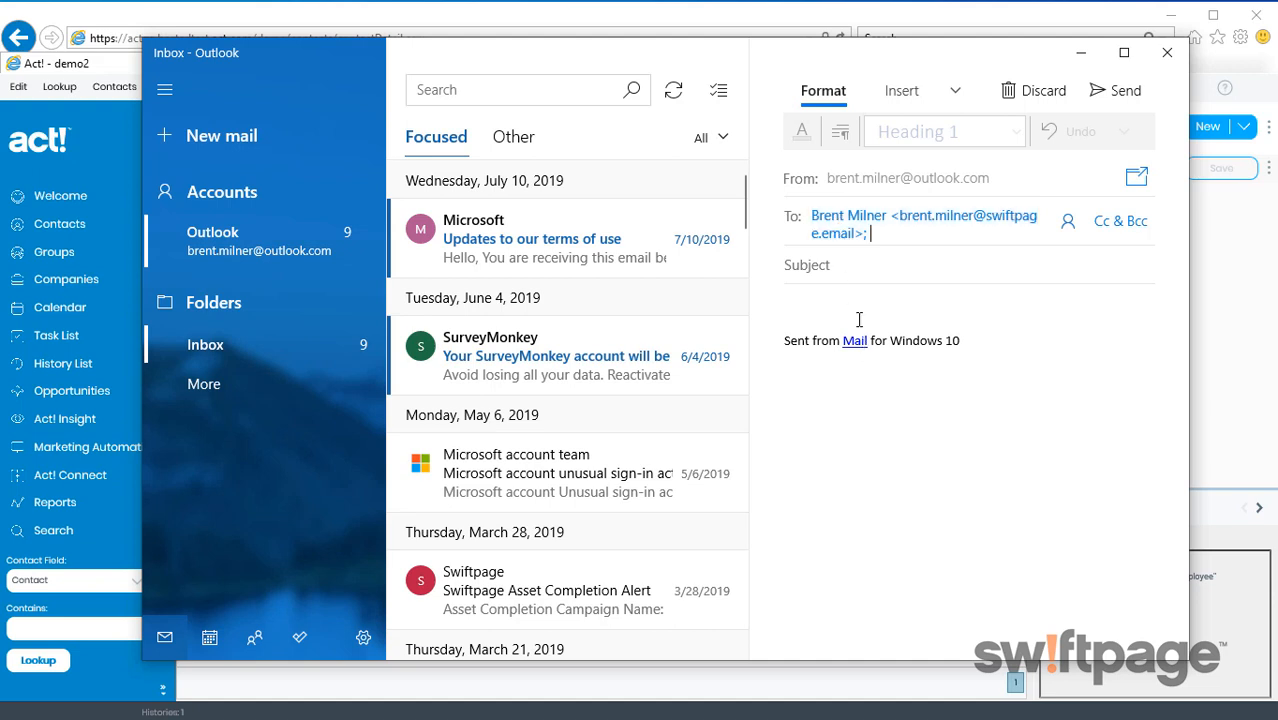